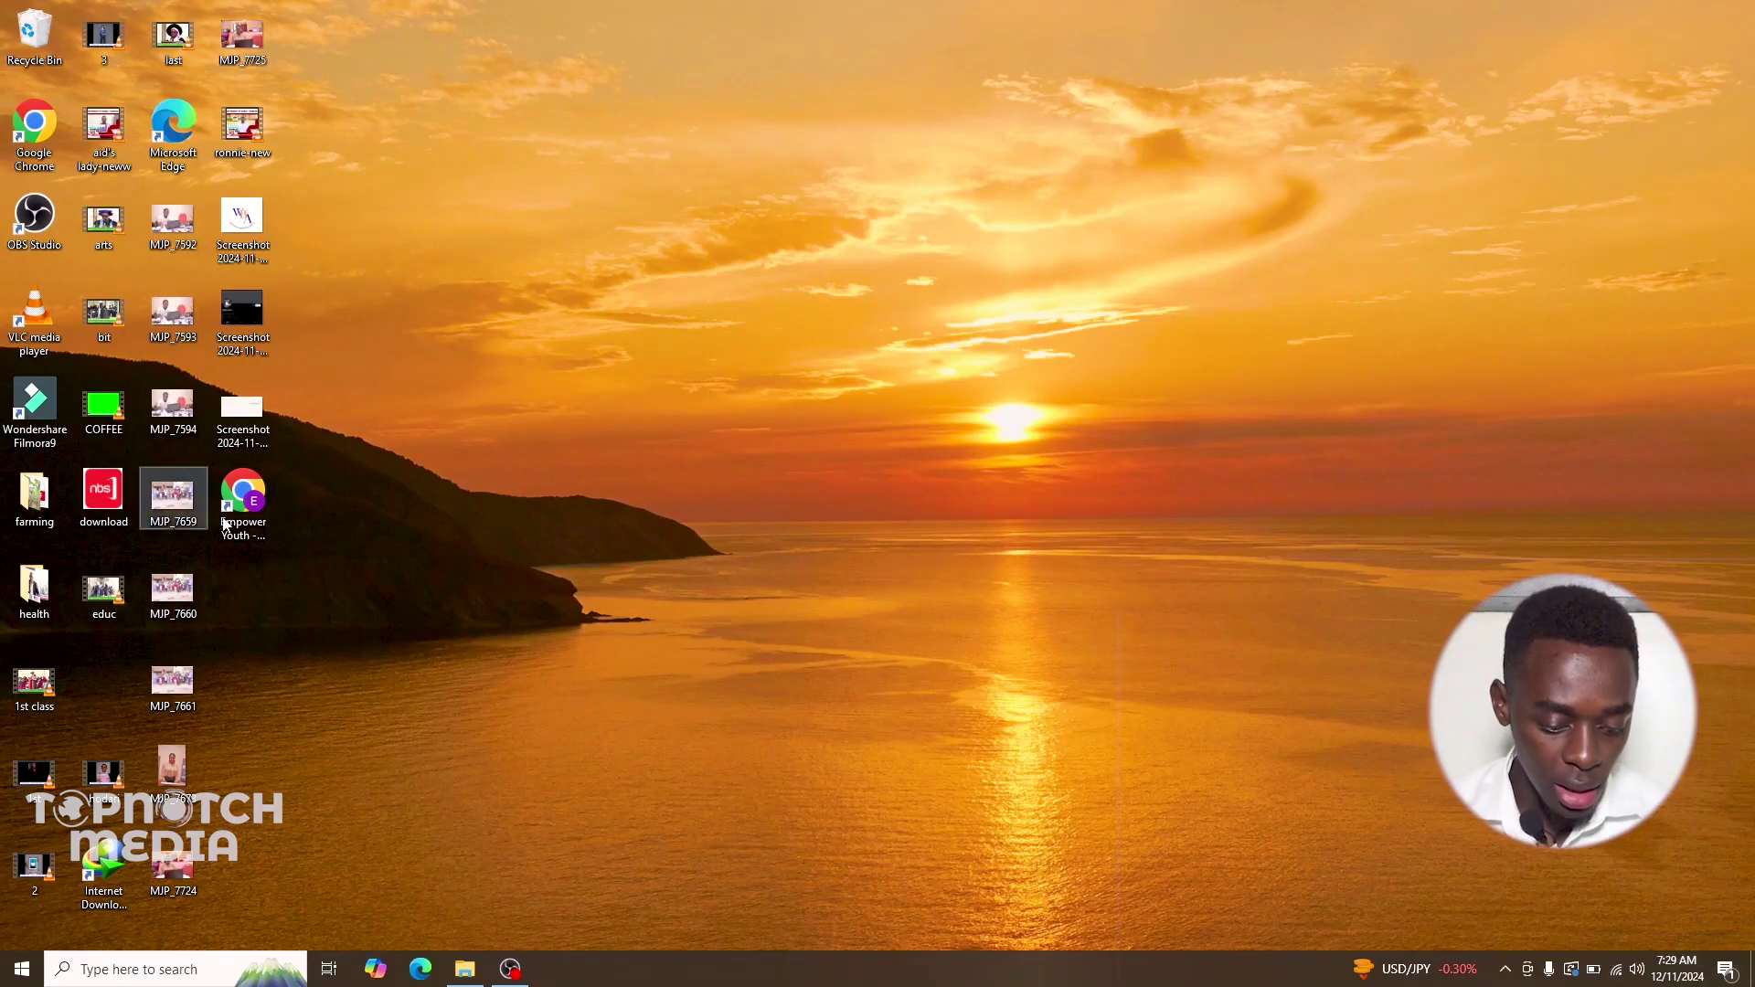
# - Launch Chrome with a profile, maximize it, and load fast.com to measure internet speed
pyautogui.doubleClick(18, 153)
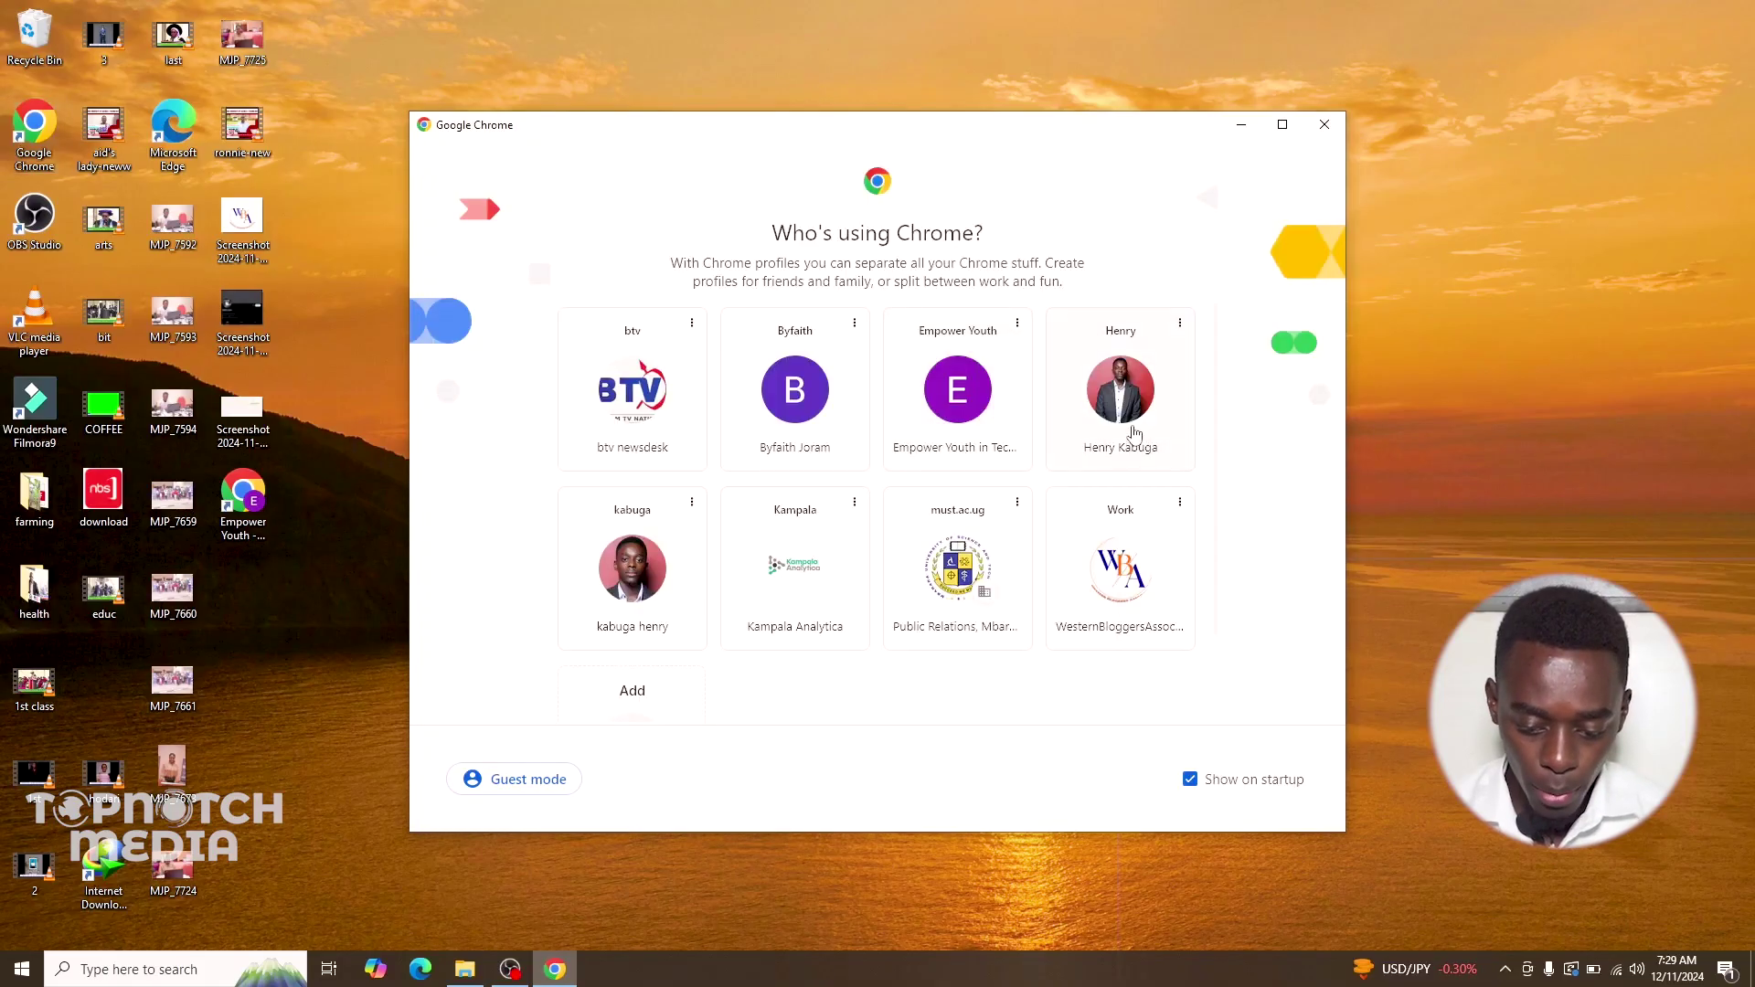
pyautogui.click(1125, 425)
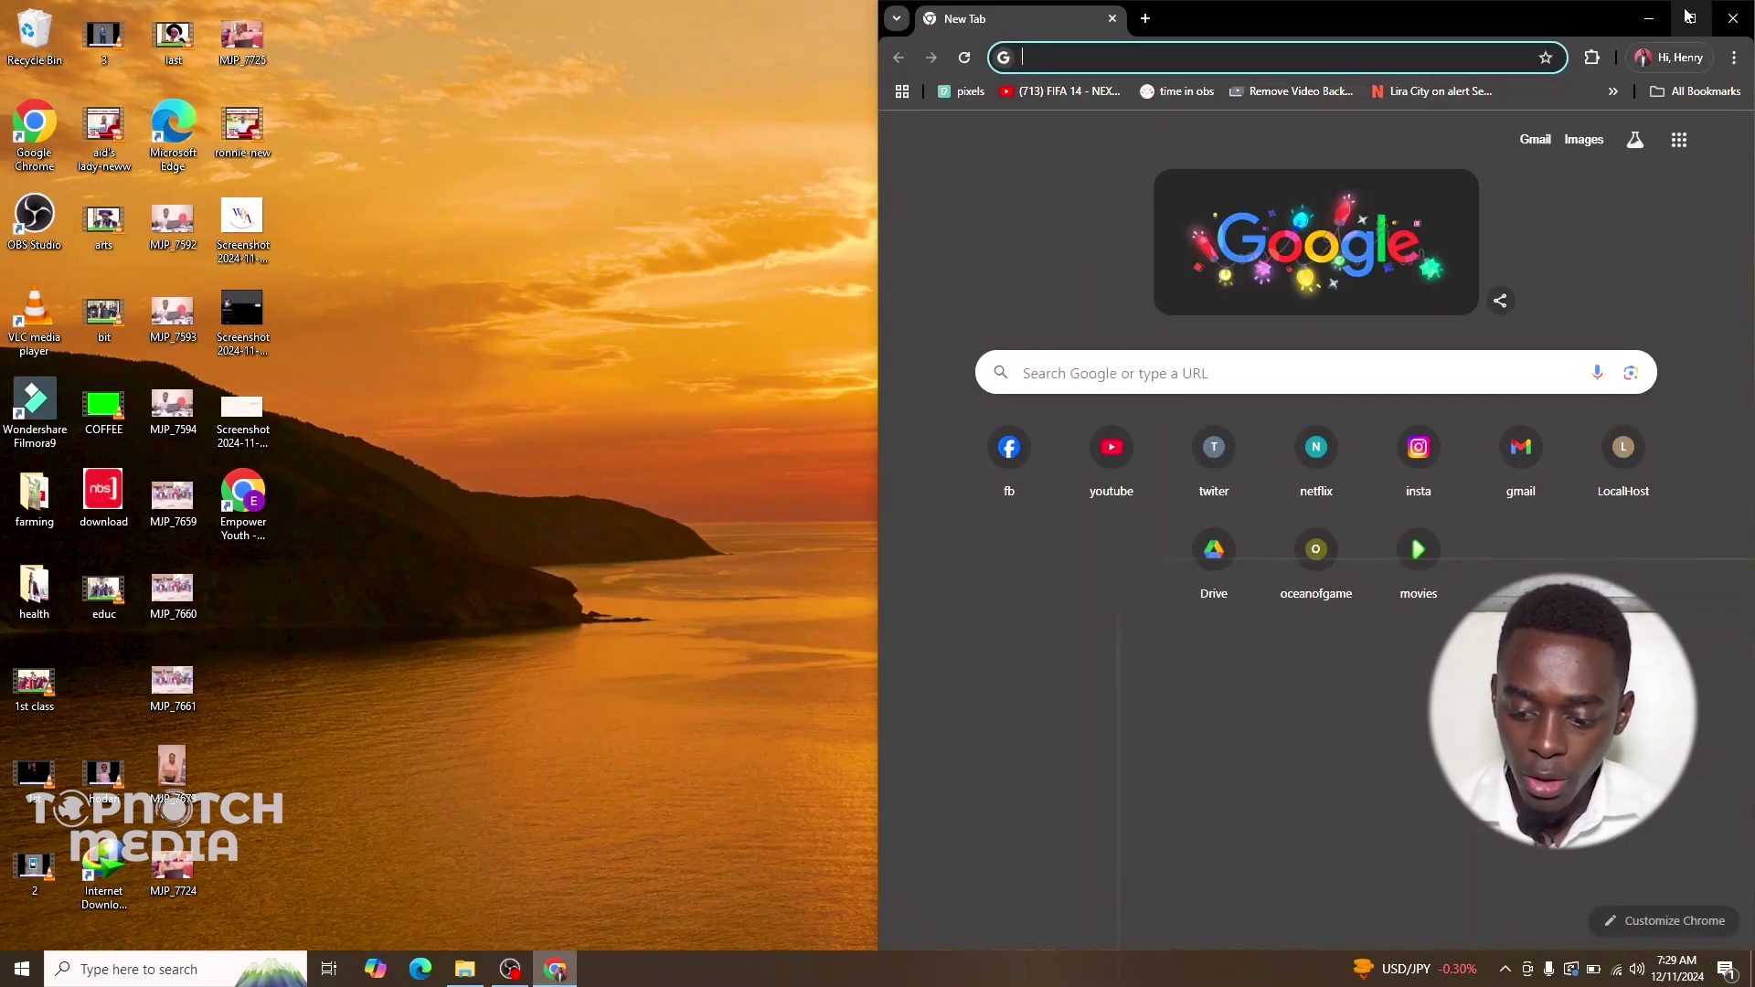
pyautogui.click(1691, 18)
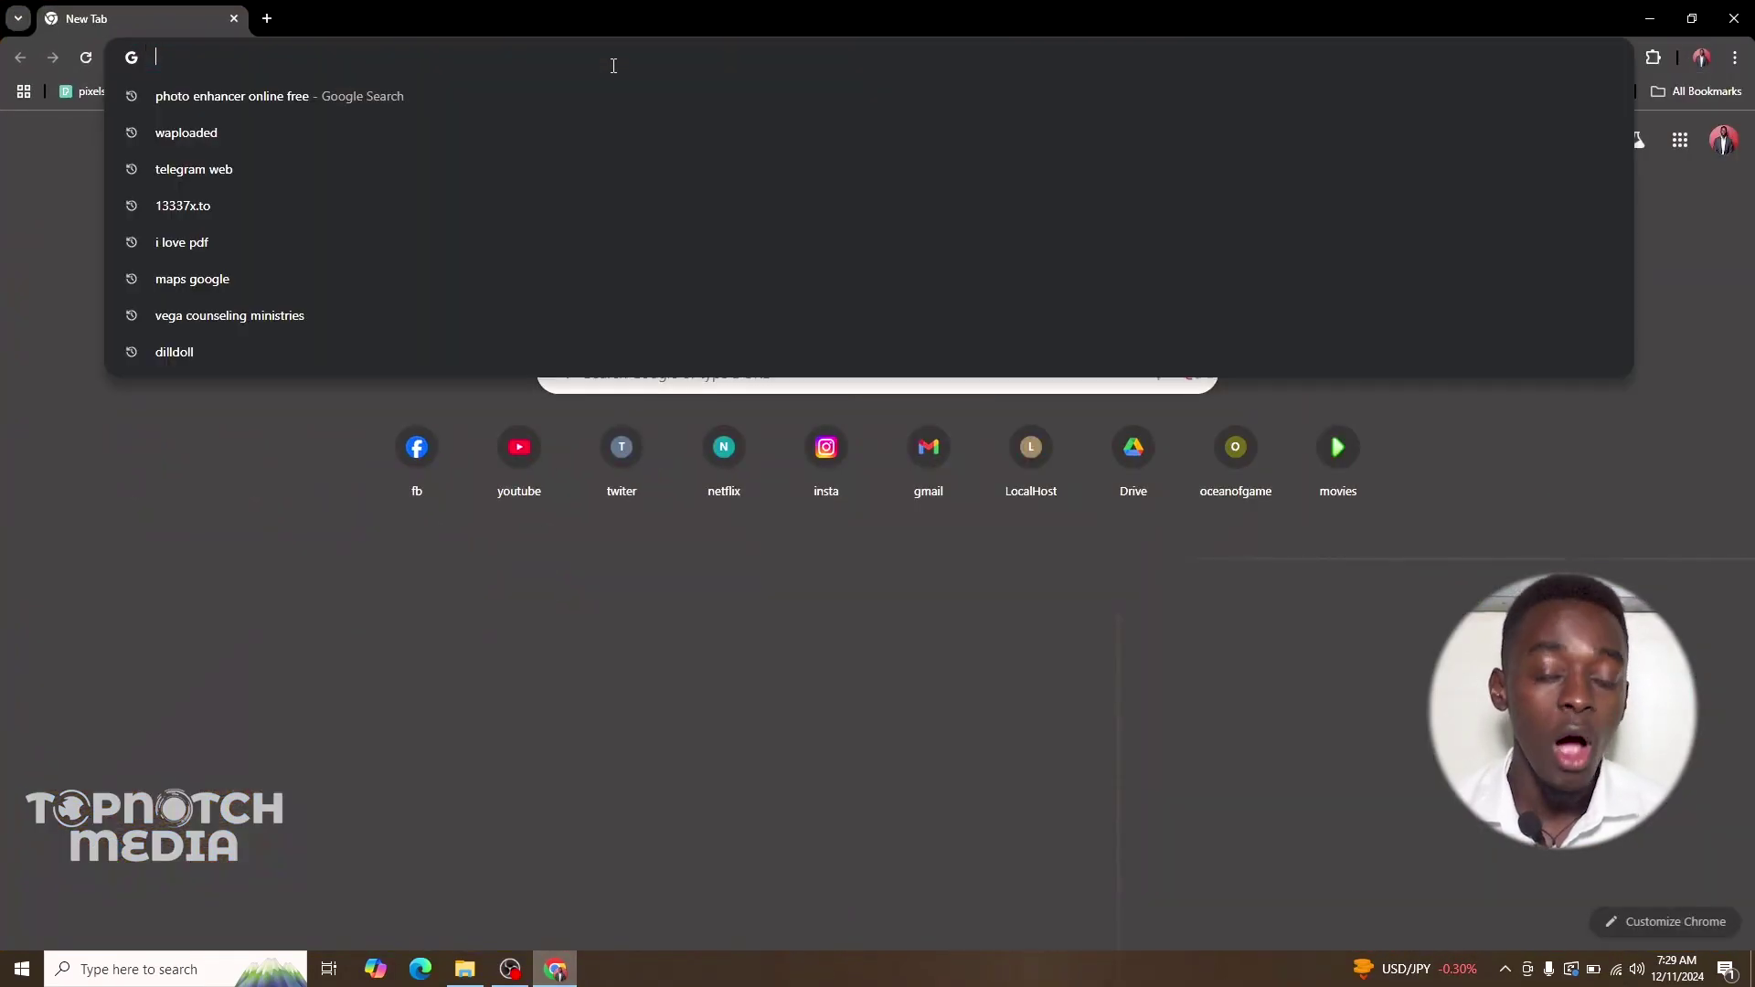
pyautogui.click(614, 62)
pyautogui.write('fast.com')
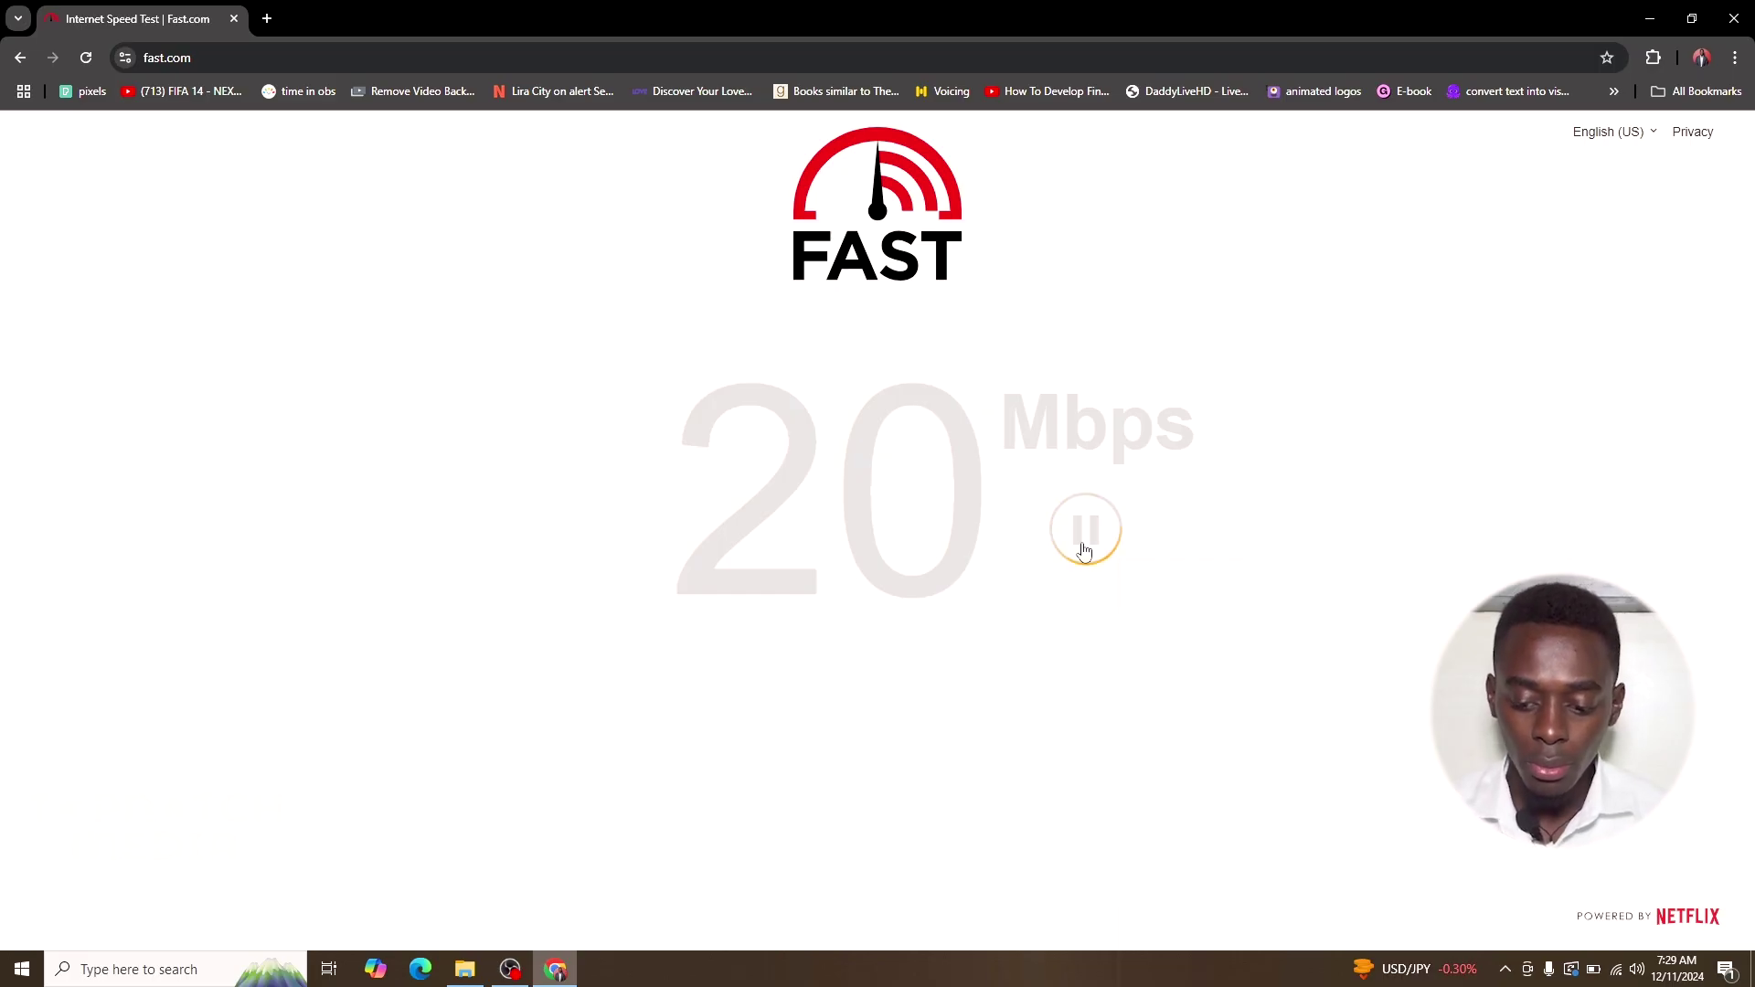
# - Search Google for 'speed test' in a new tab
pyautogui.click(267, 18)
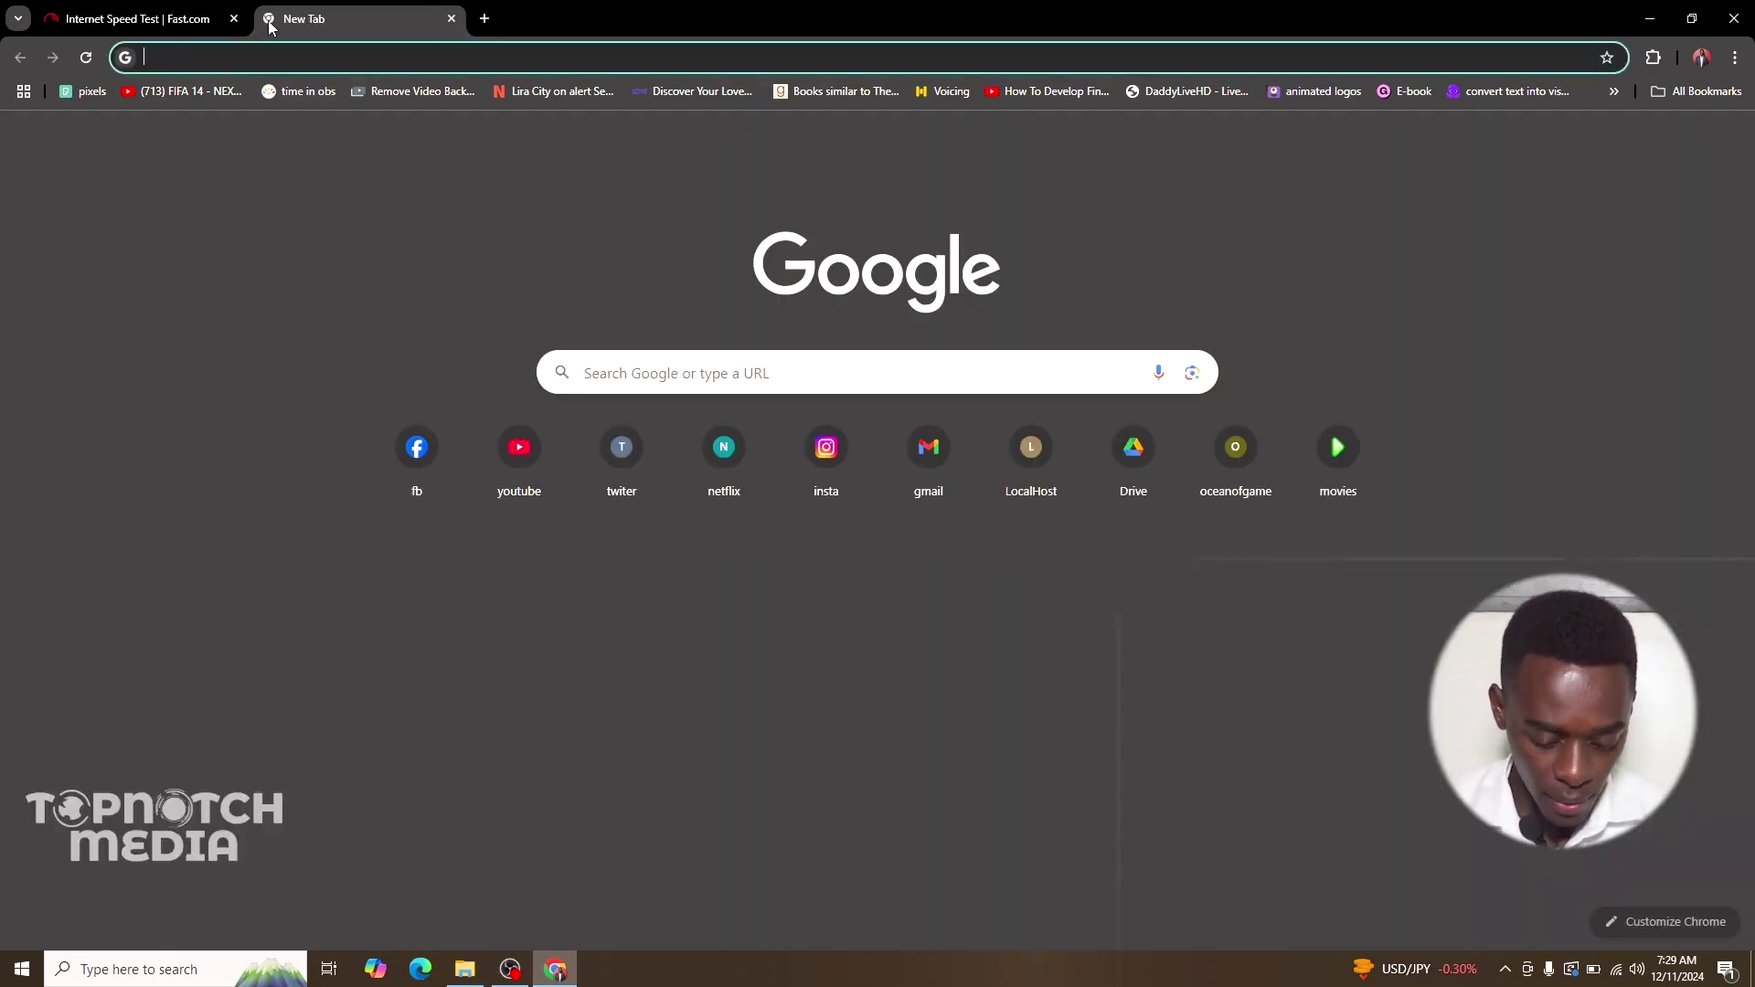
pyautogui.write('speed')
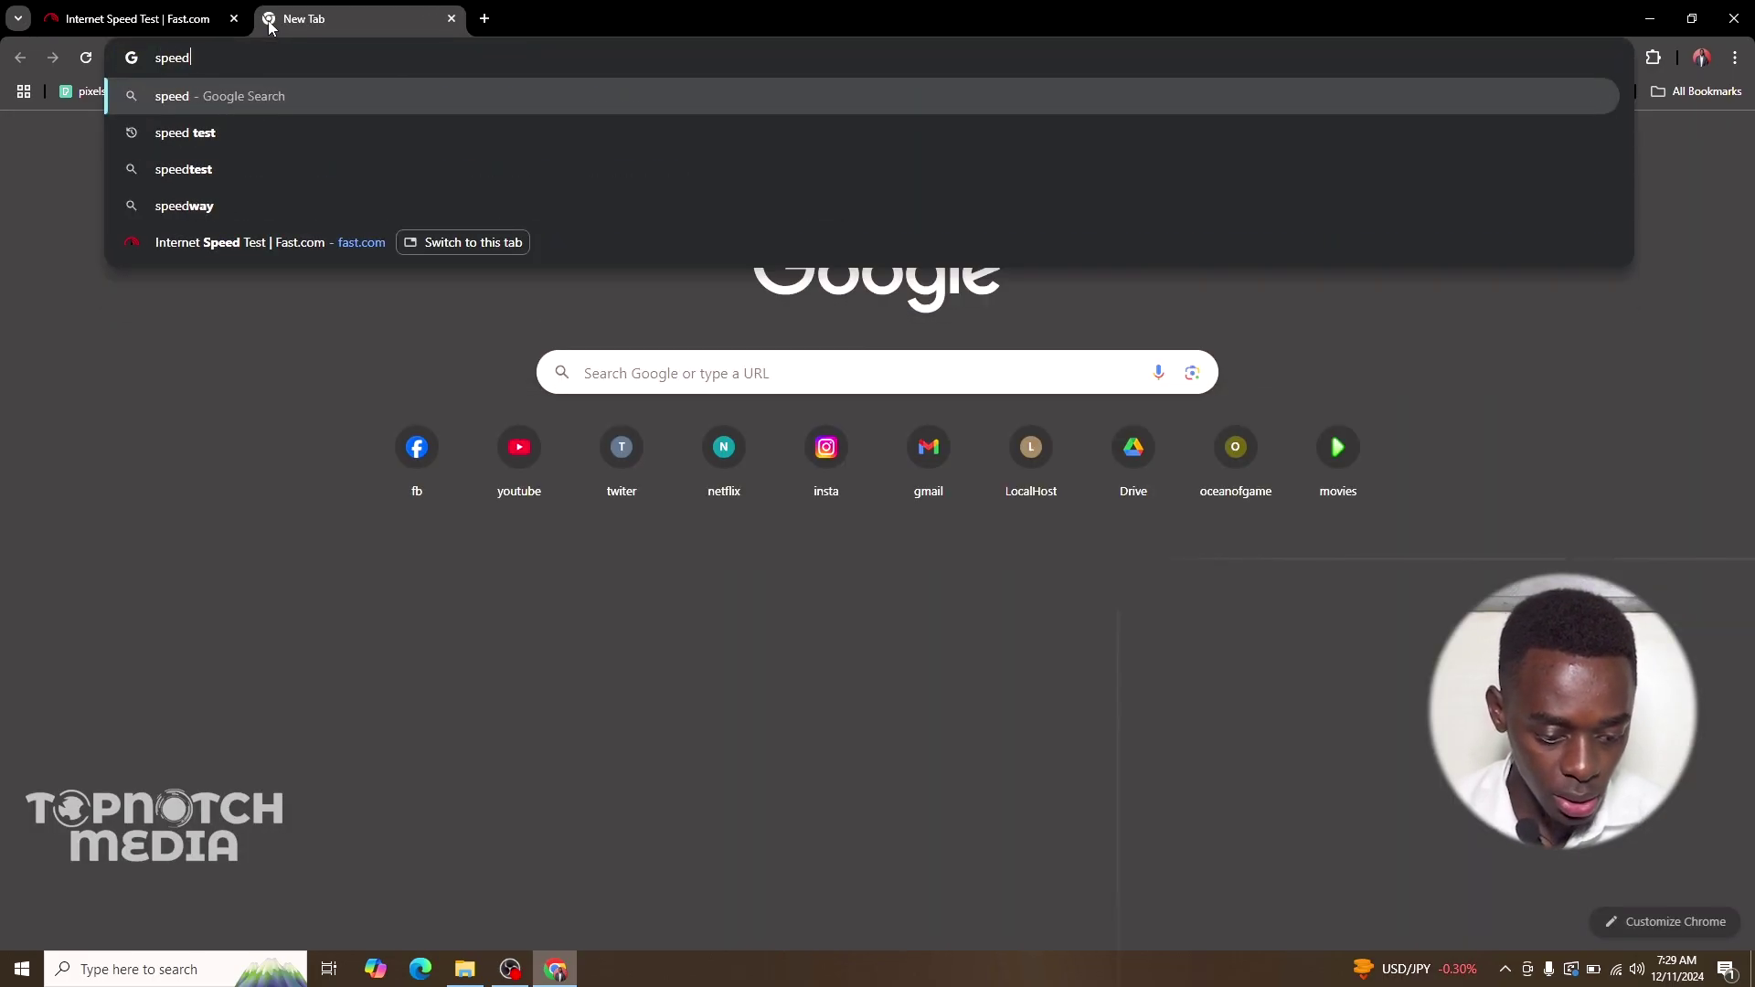
pyautogui.press('Down')
pyautogui.press('Return')
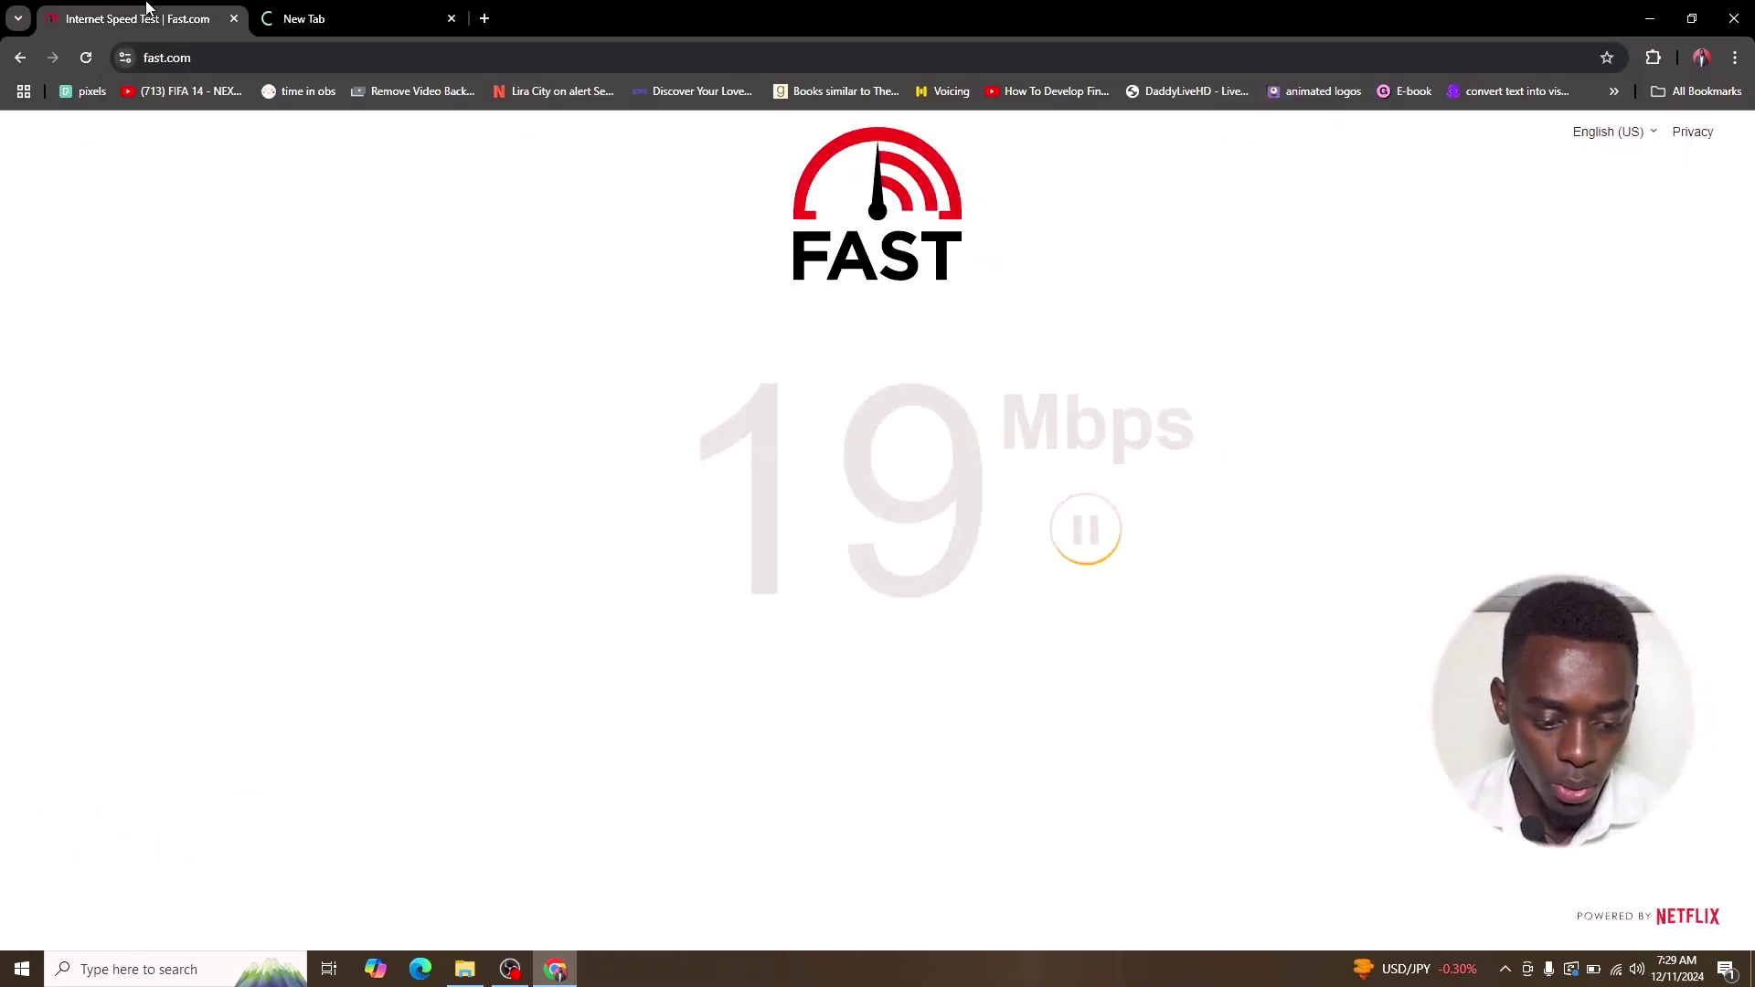
# - Rerun the Fast.com test, then run Google's speed test (15.4 Mbps down, 20.0 up)
pyautogui.click(146, 11)
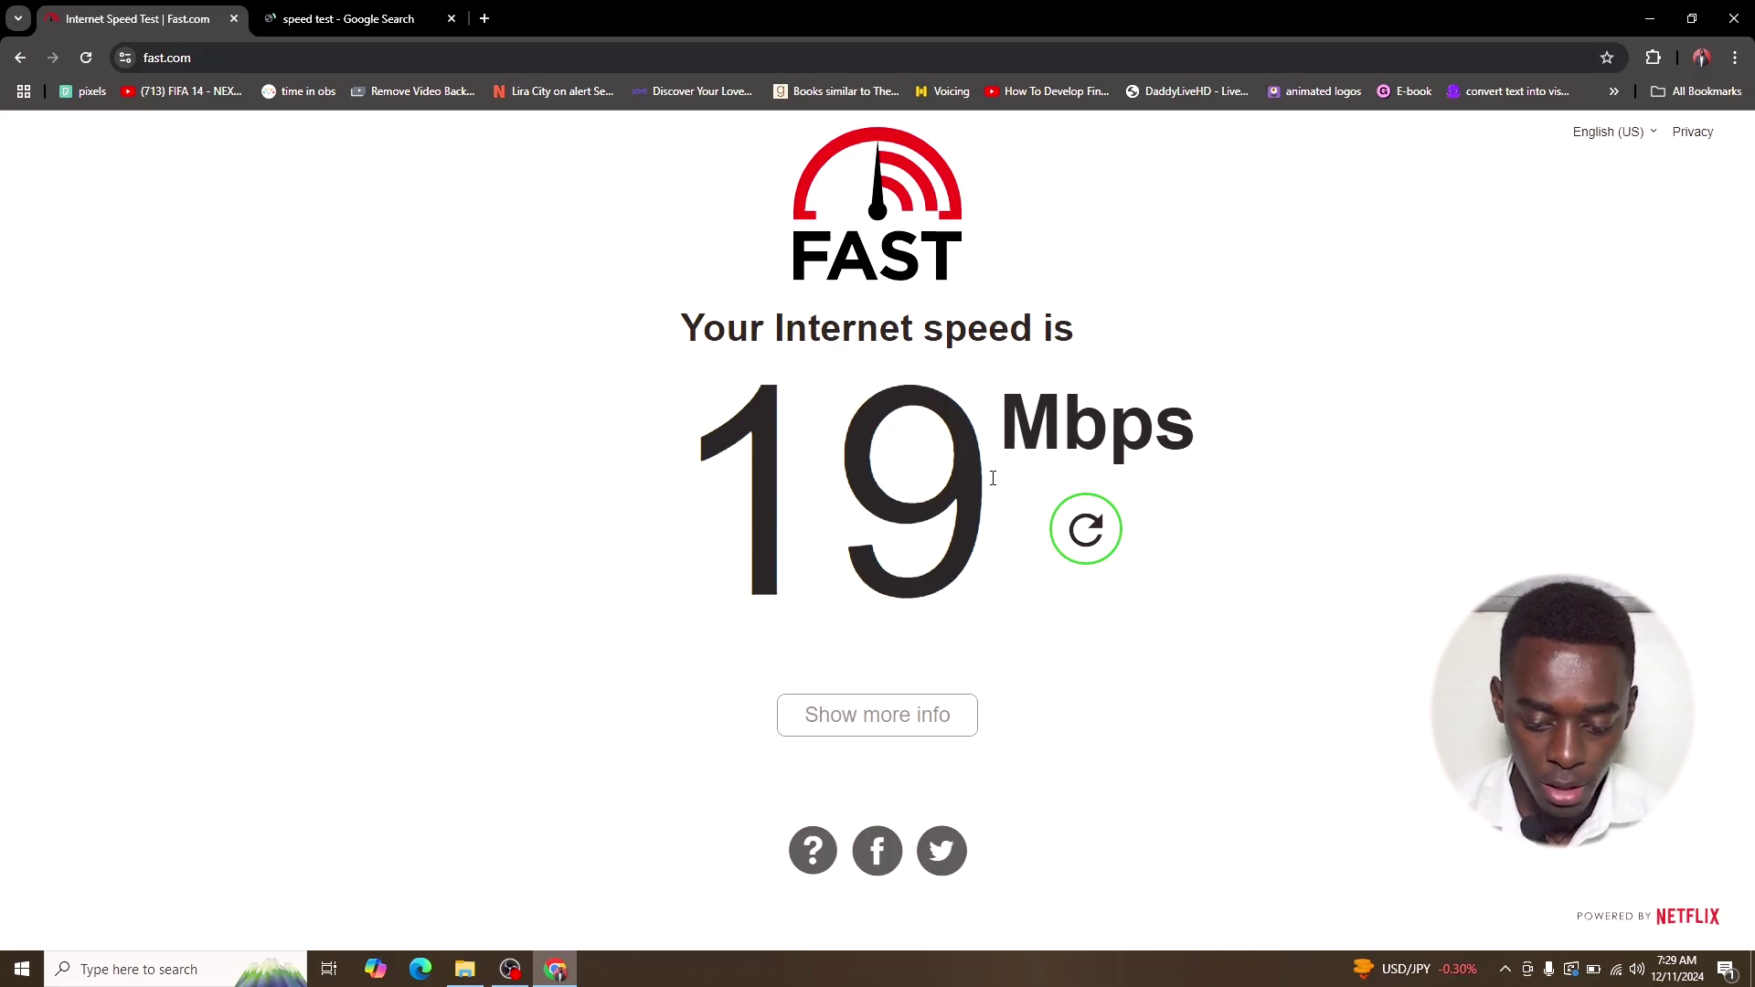
pyautogui.click(1087, 531)
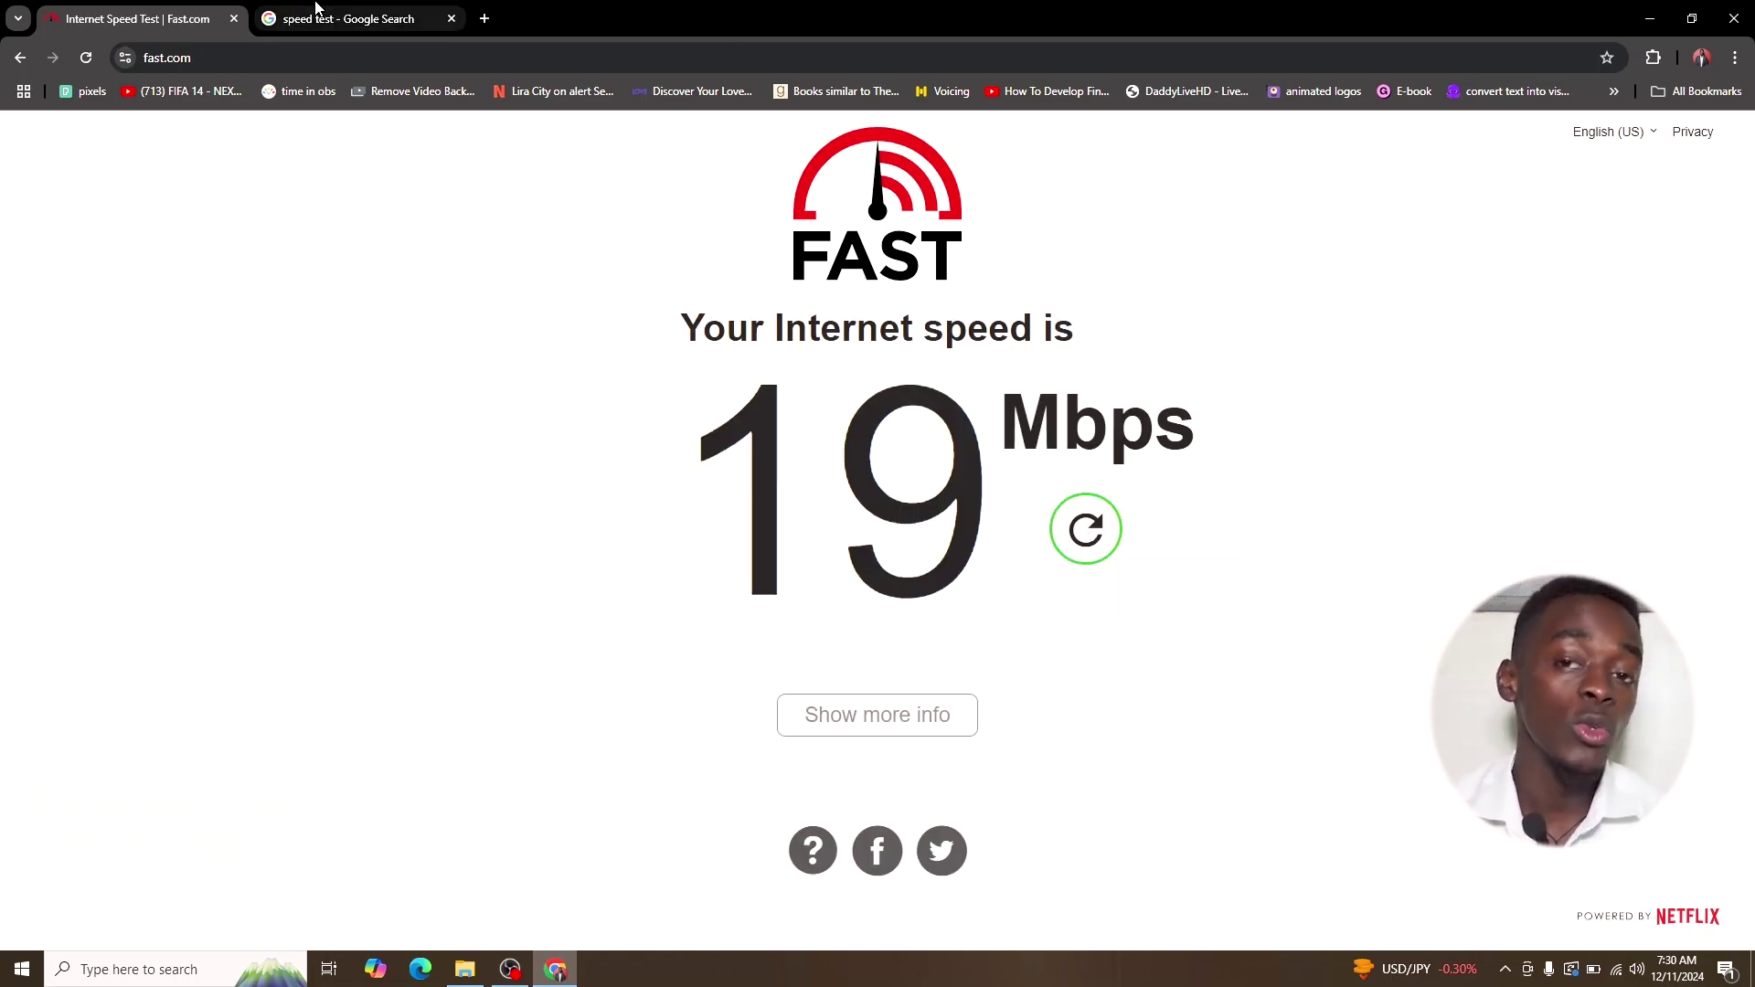
pyautogui.click(344, 11)
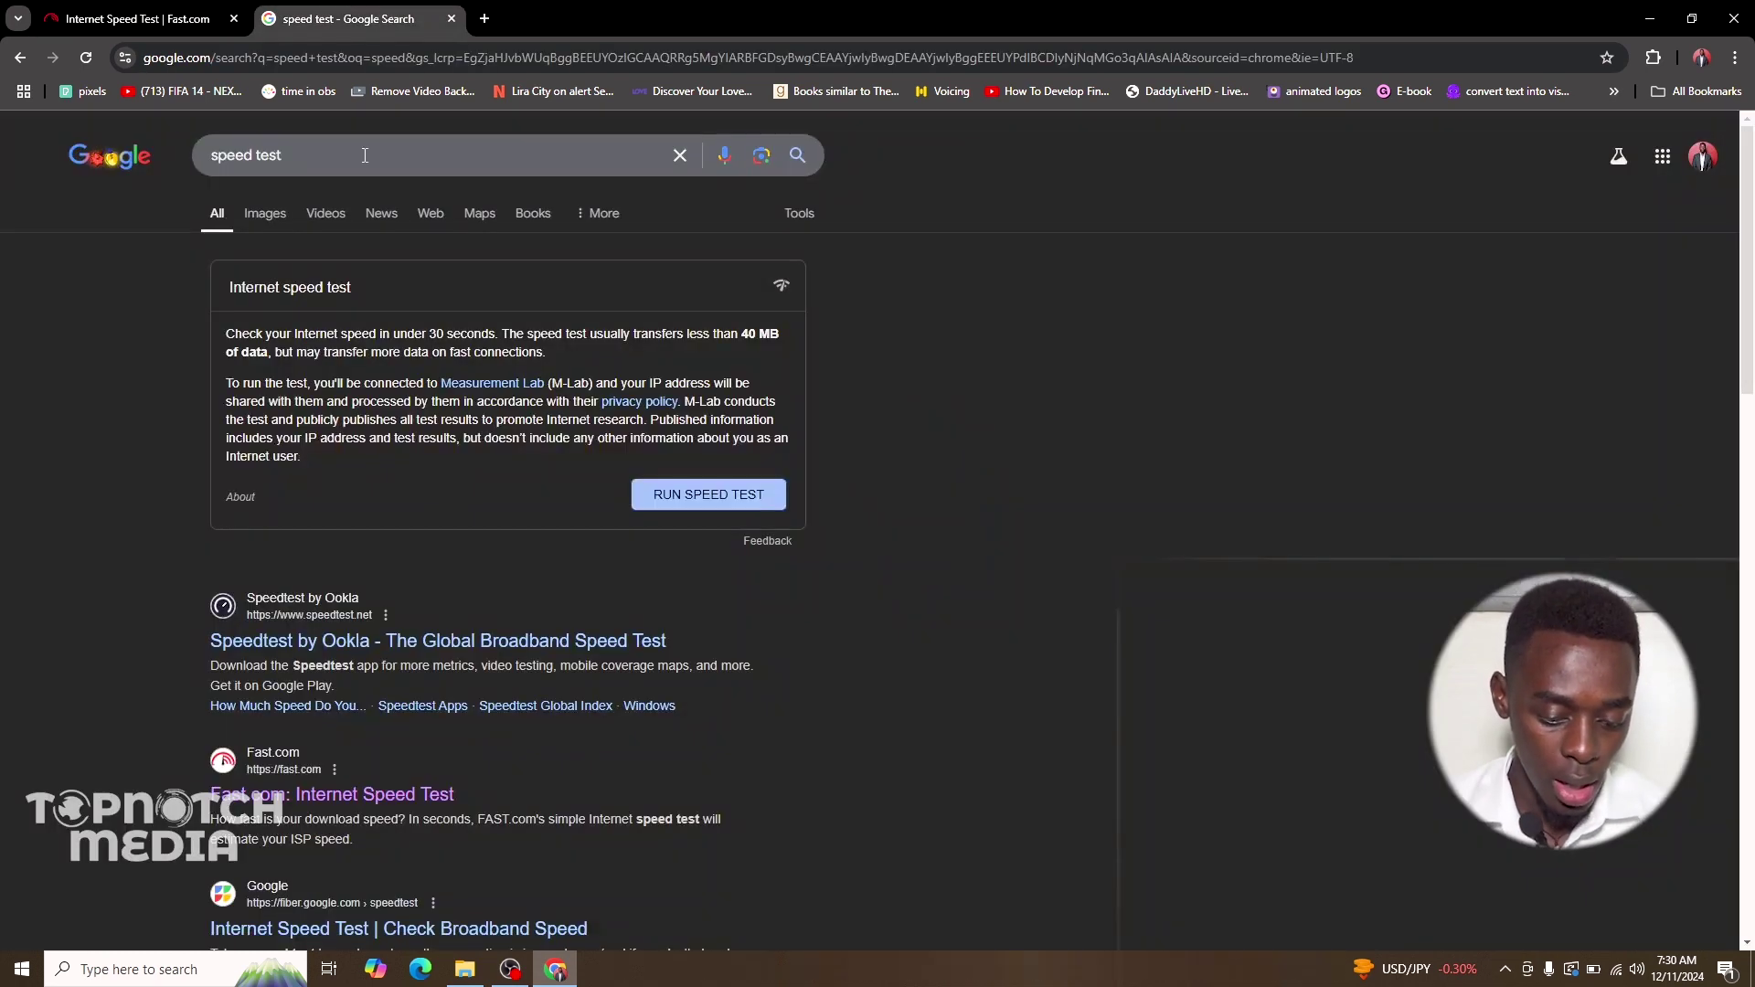
pyautogui.click(694, 494)
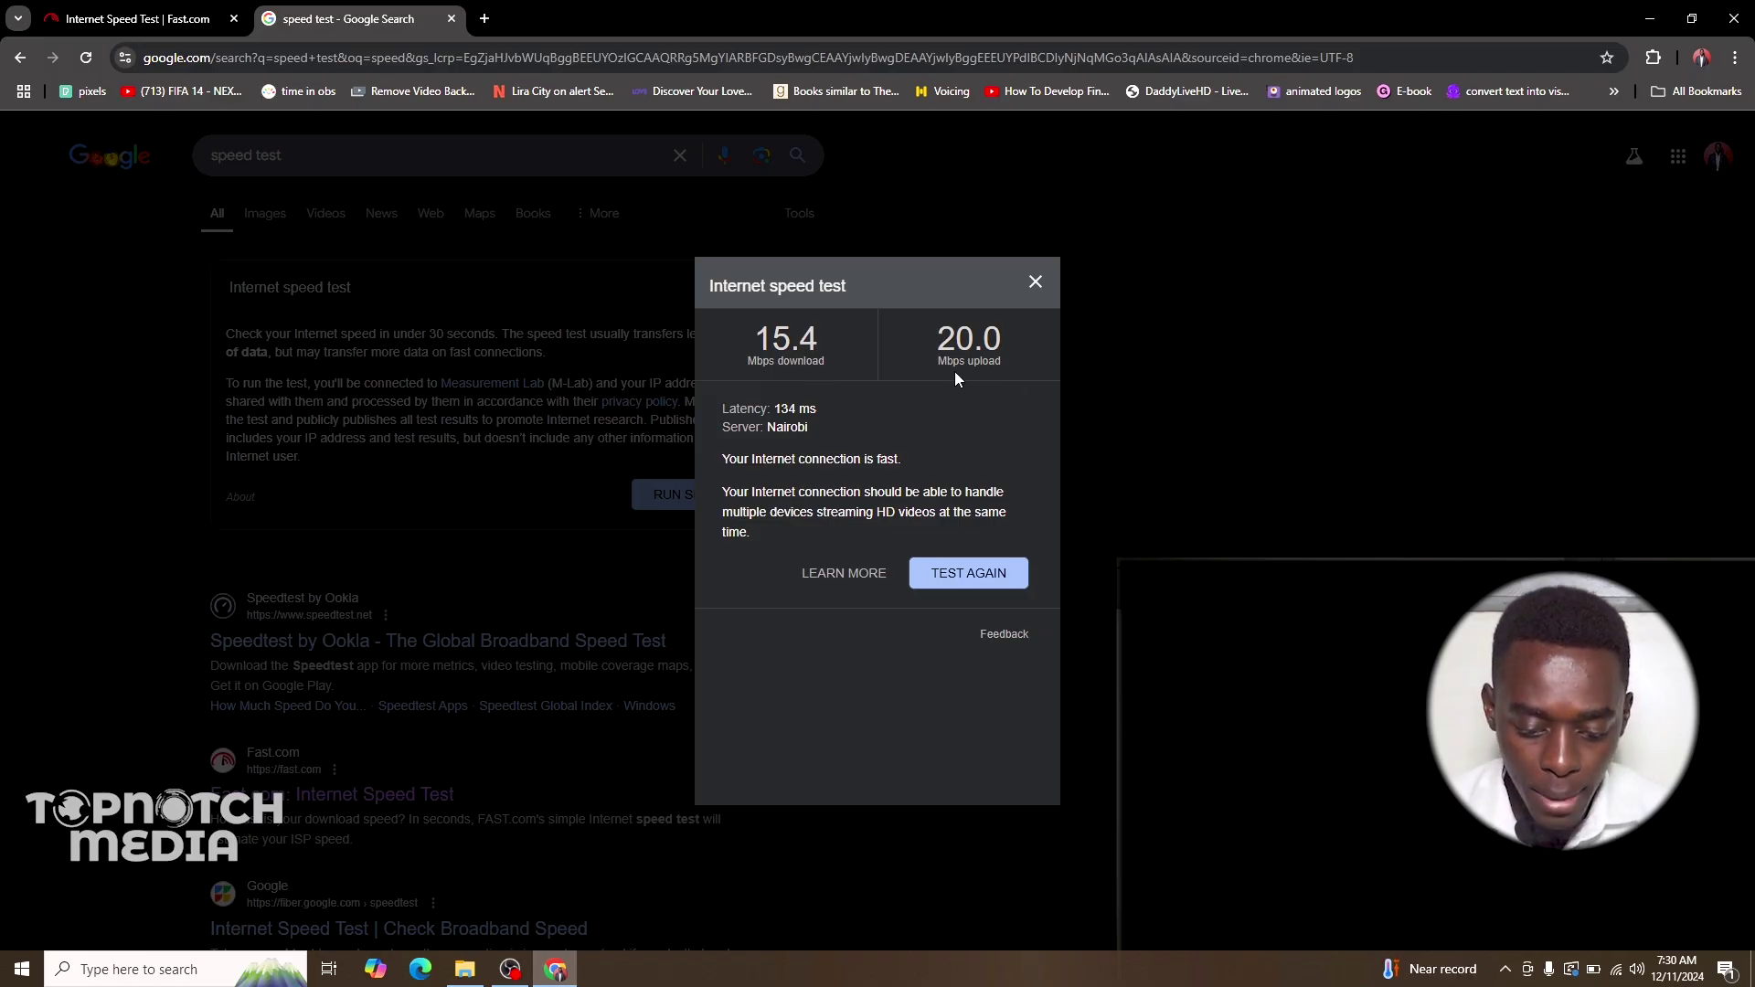
pyautogui.click(181, 9)
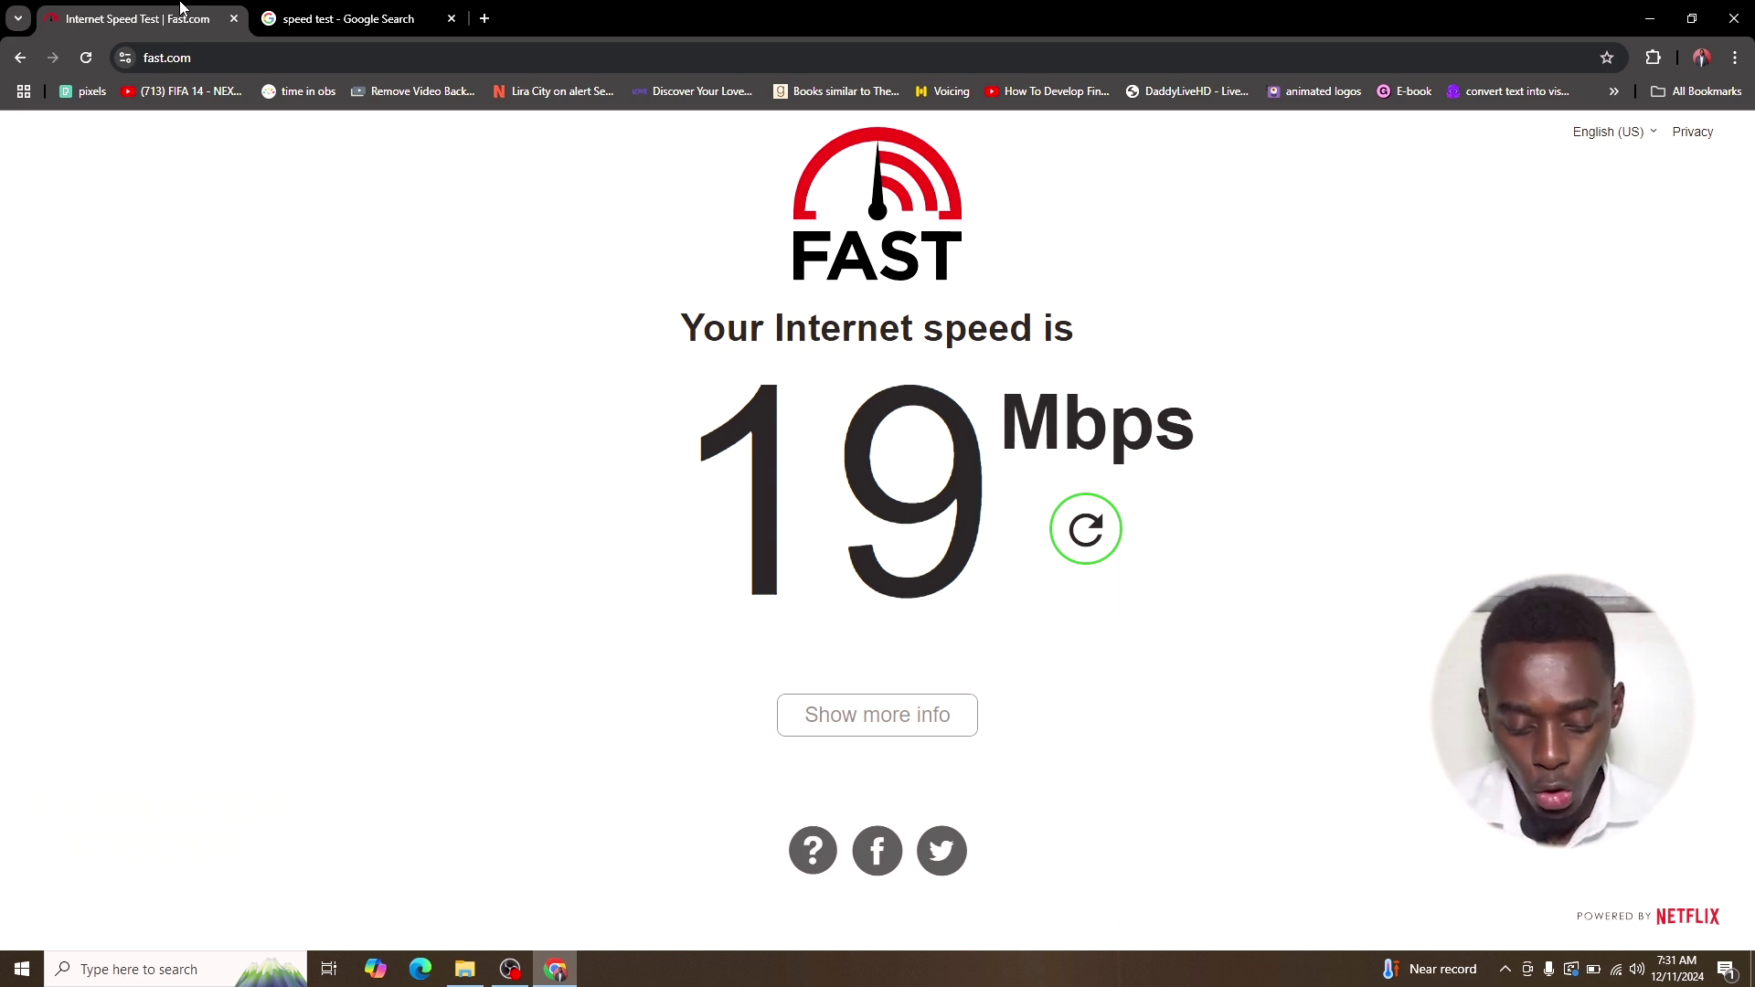
# - Switch from the 19 Mbps Fast.com result to OBS Studio via the taskbar
pyautogui.click(510, 975)
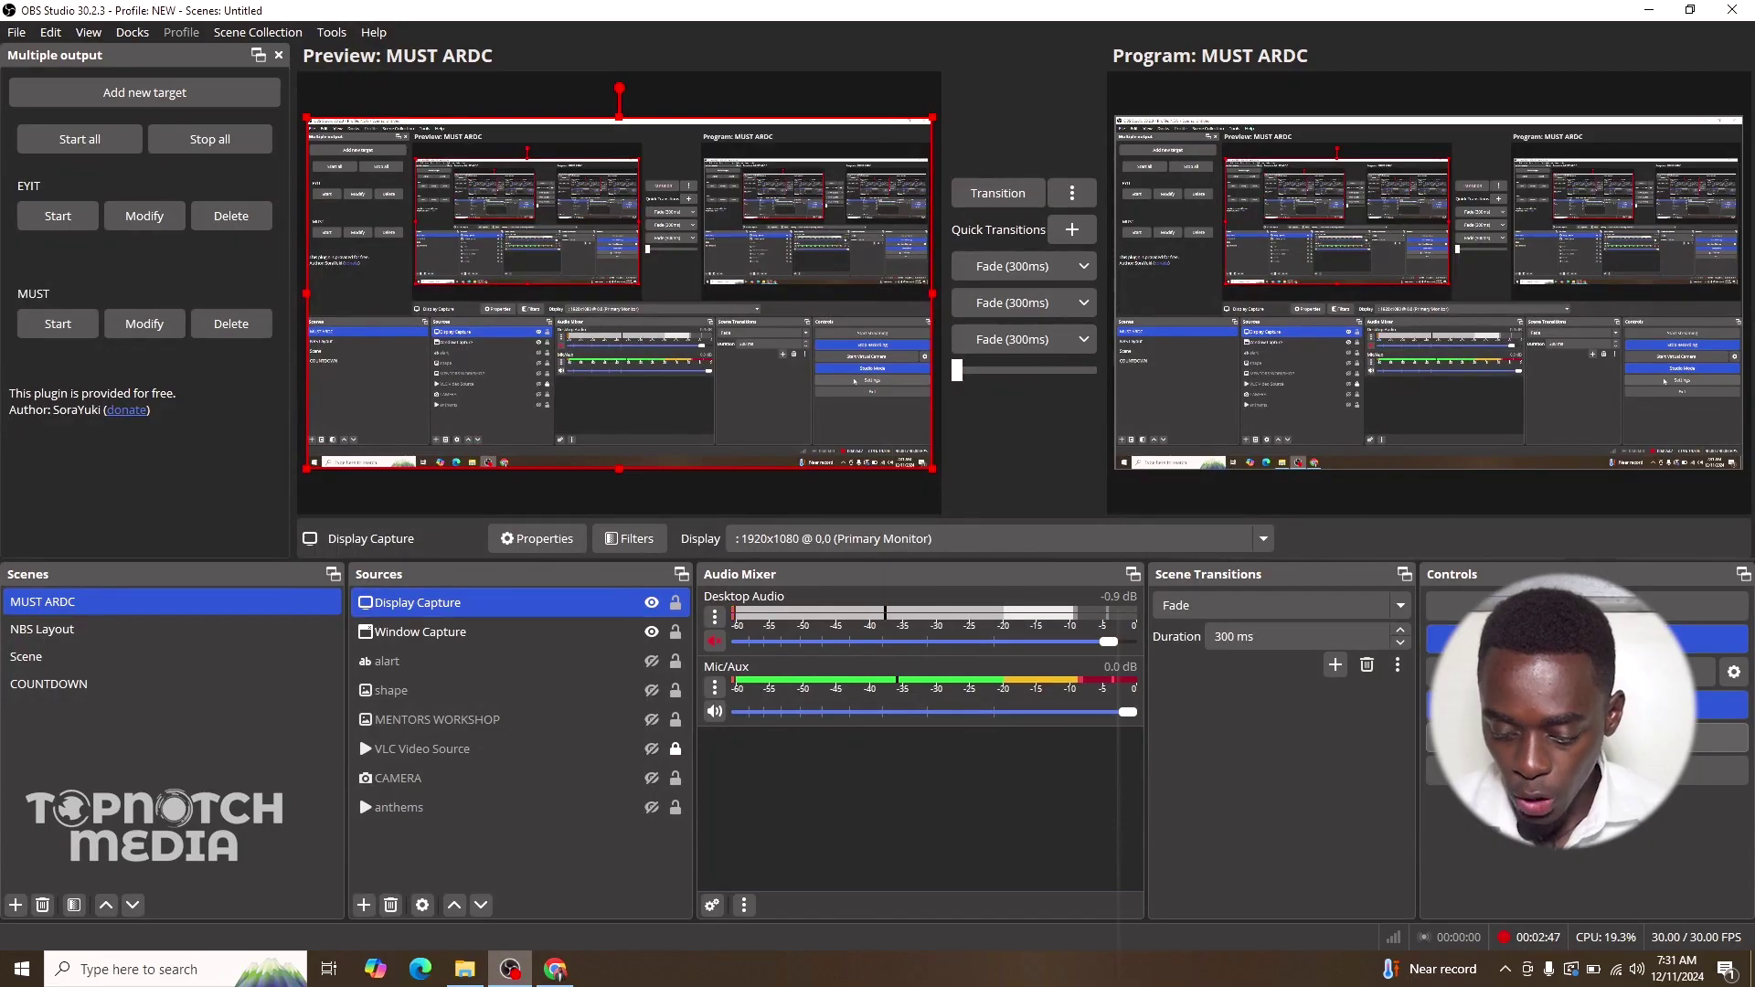
# - Open the Output page of OBS Settings and select the 2500 Kbps Video Bitrate field
pyautogui.click(1537, 738)
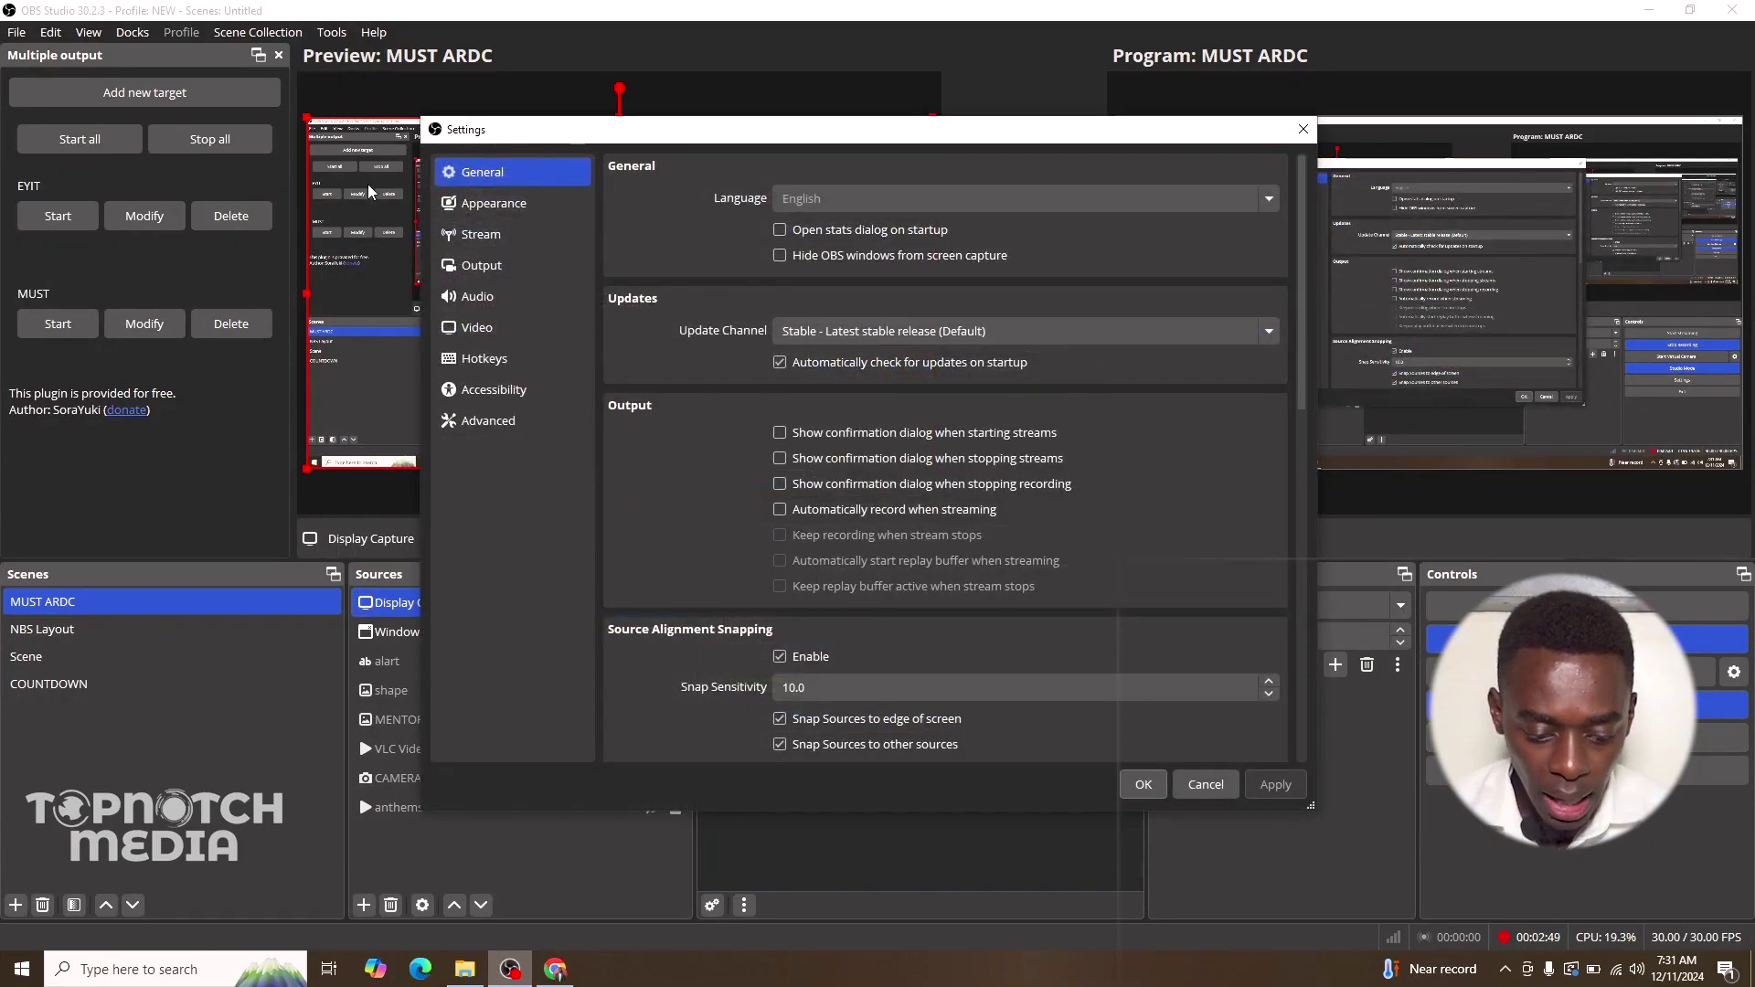
pyautogui.click(508, 235)
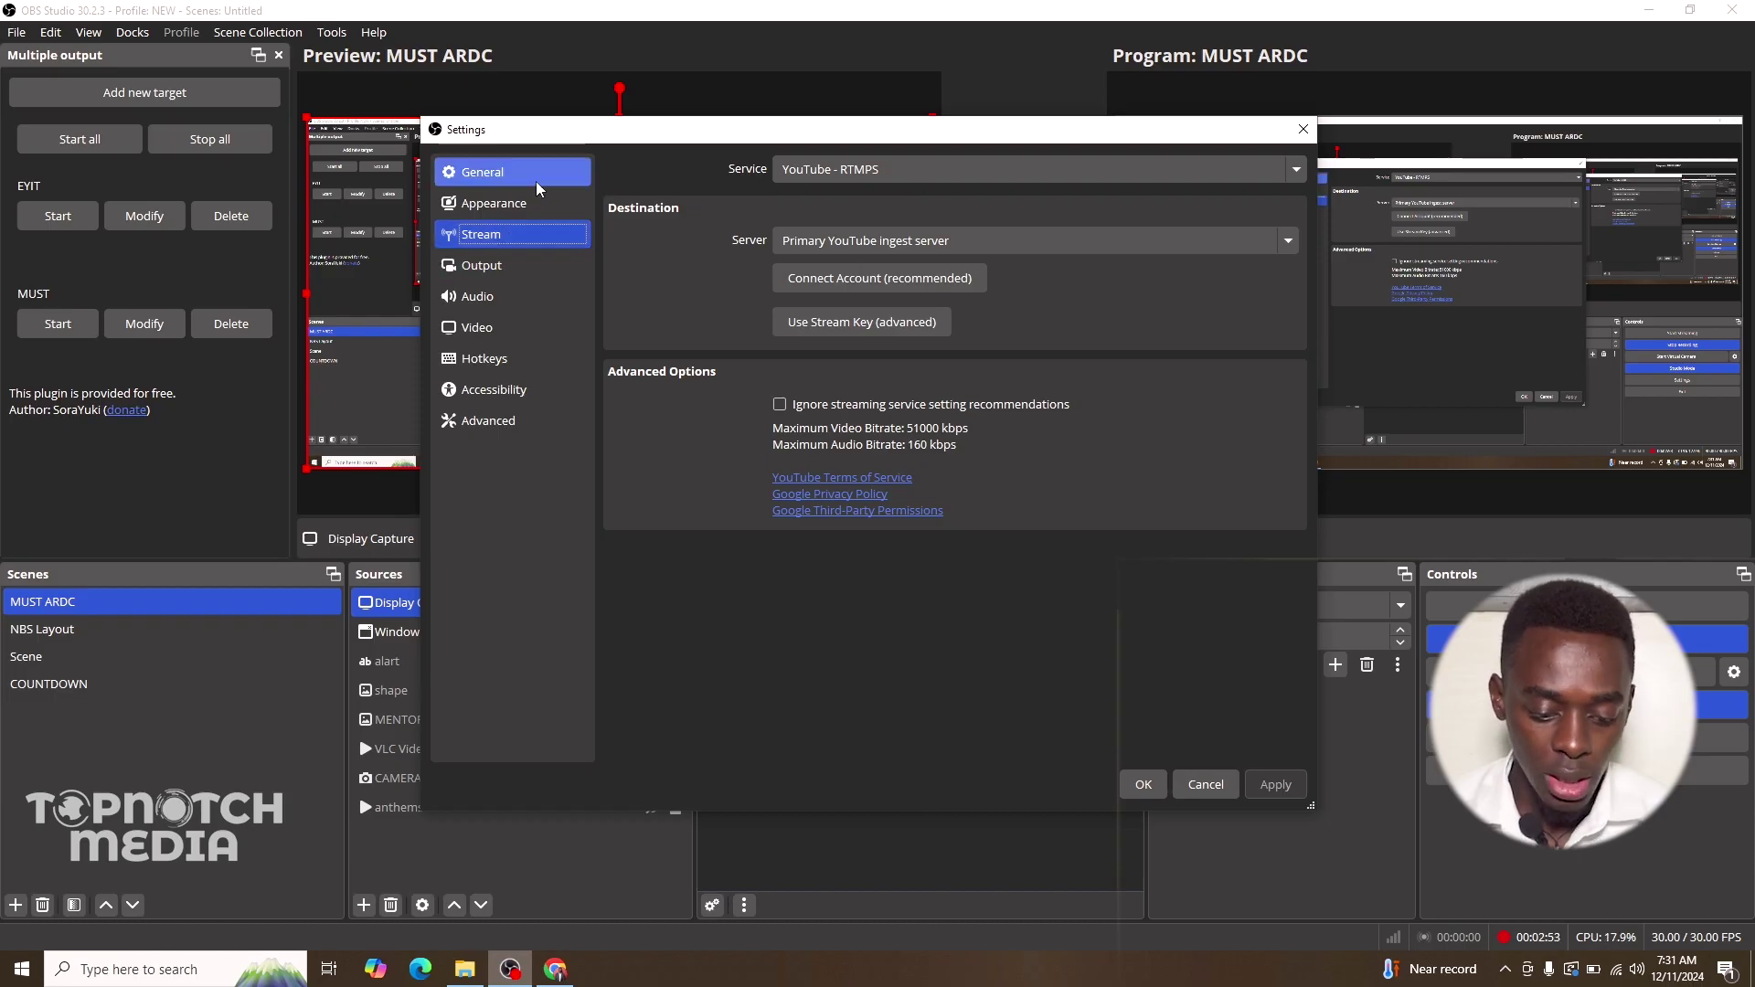
pyautogui.click(477, 267)
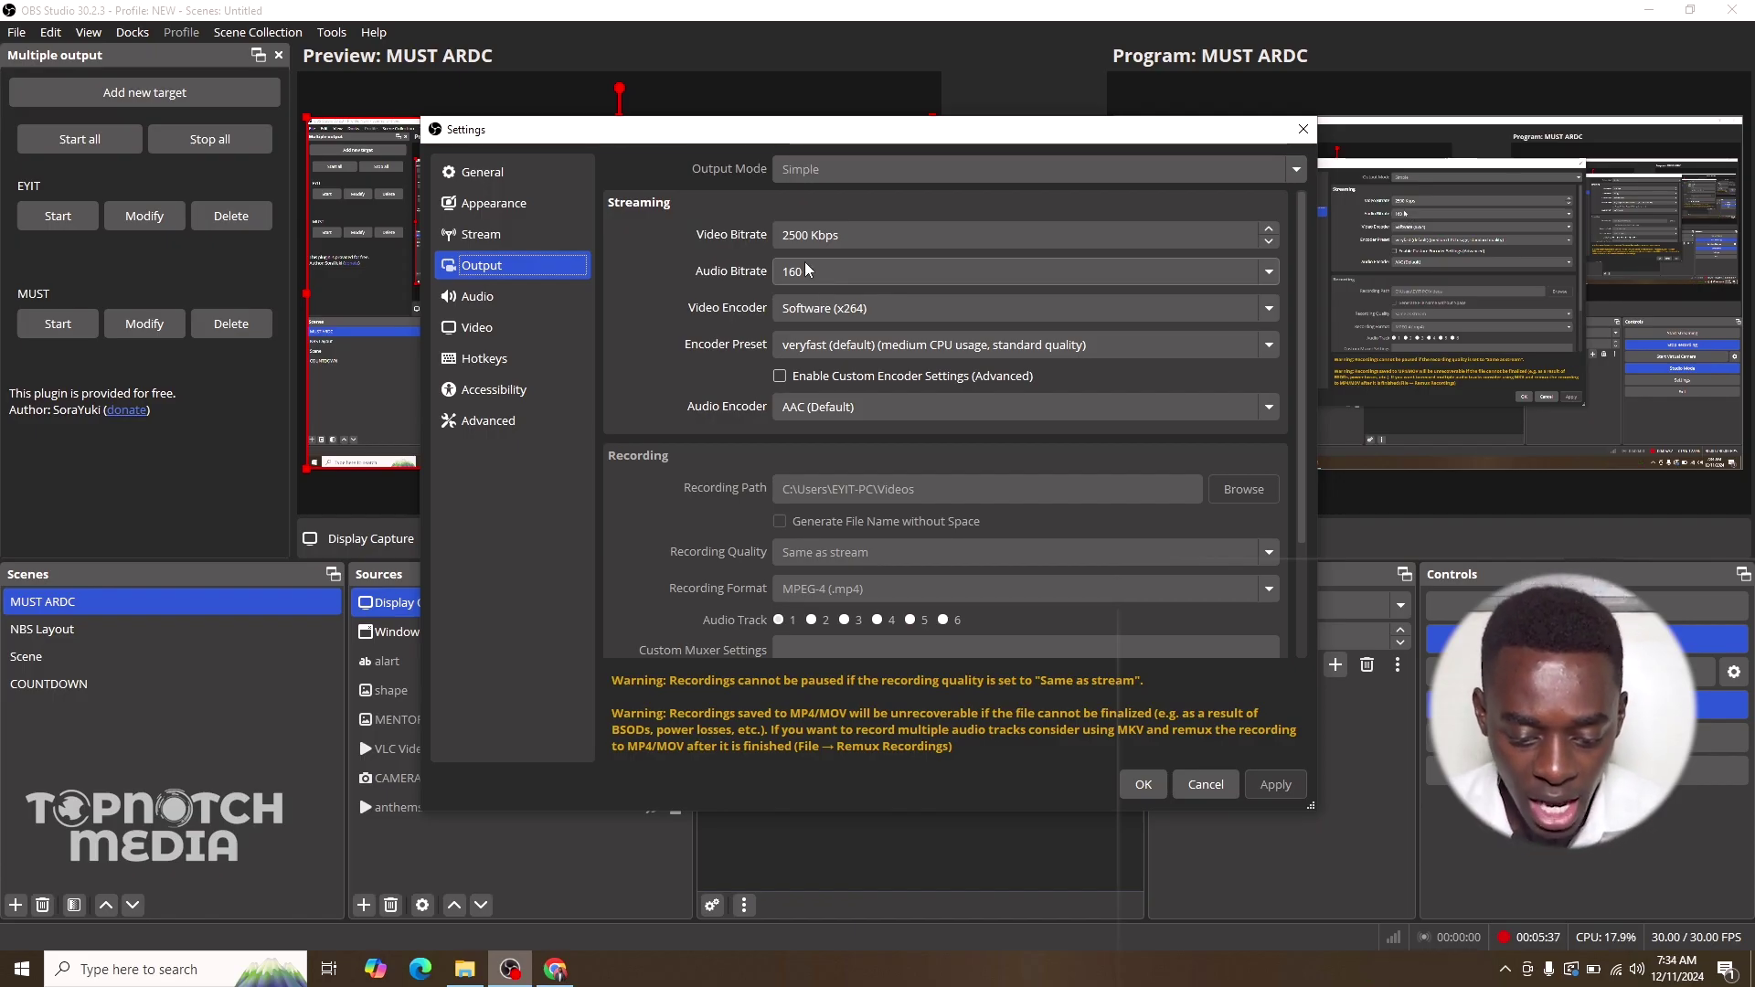
pyautogui.click(796, 239)
# - Change the Video Bitrate from 2500 to 1000 Kbps
pyautogui.press('BackSpace')
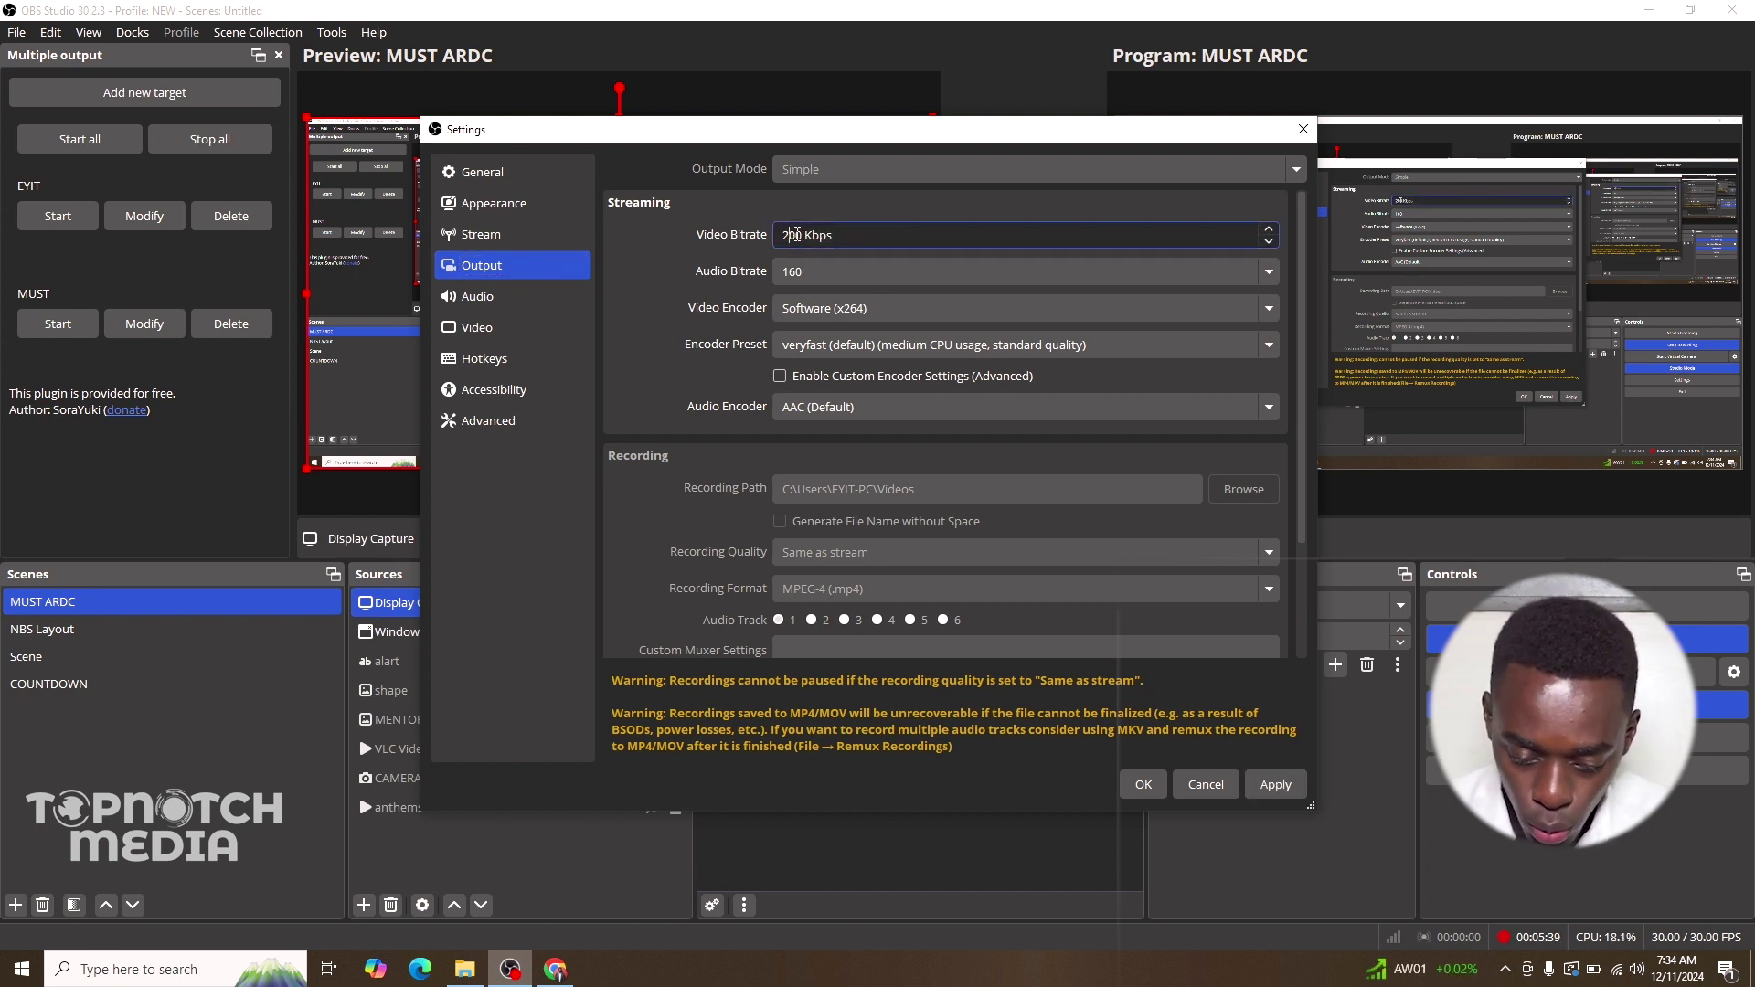
pyautogui.write('0')
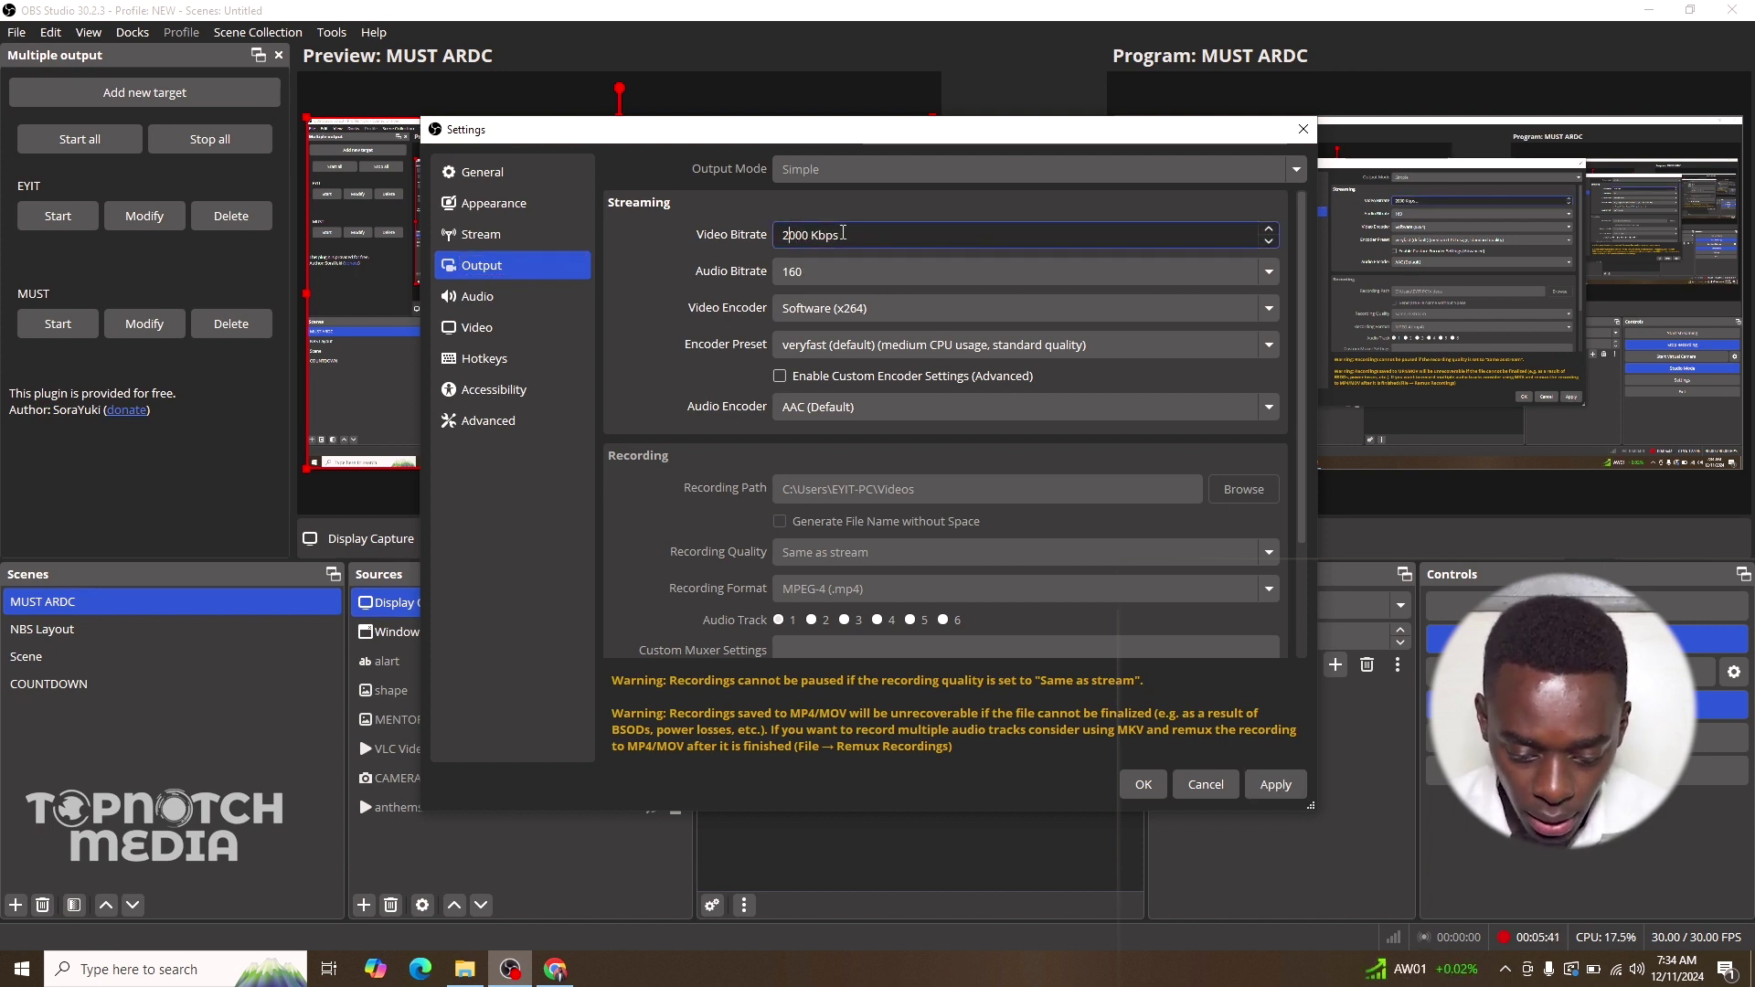
pyautogui.press('Left')
pyautogui.press('BackSpace')
pyautogui.write('1')
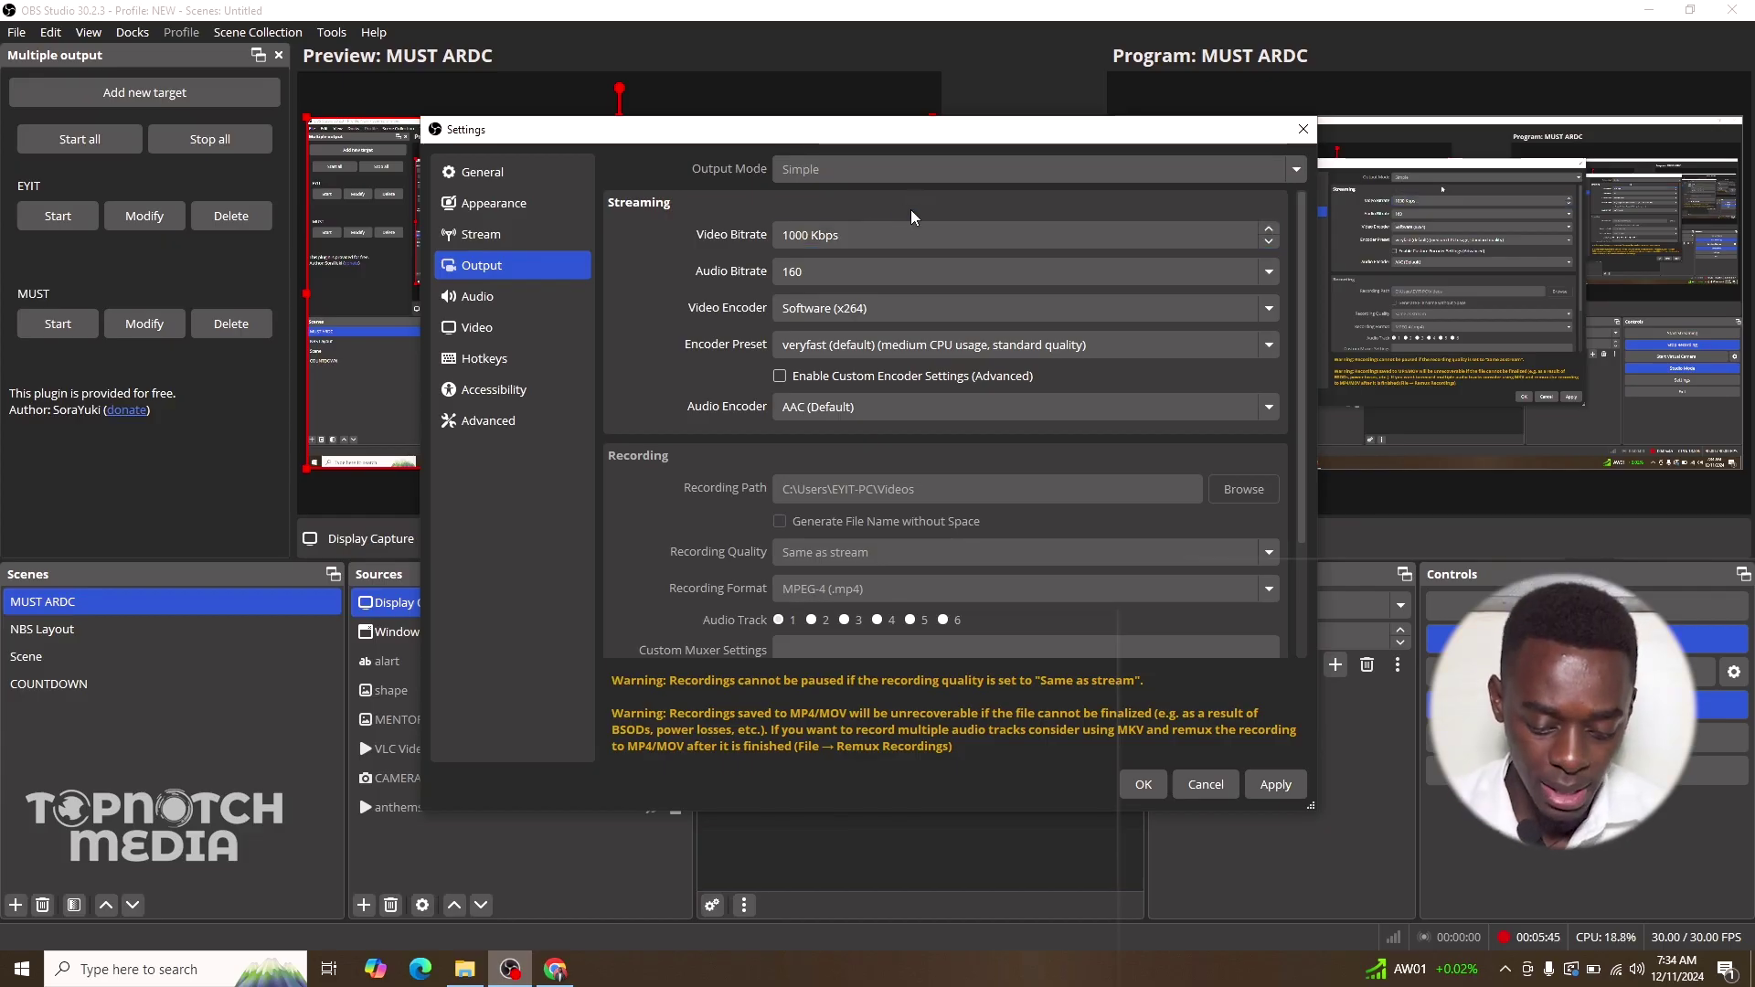
# - Compare against the 19 Mbps Fast.com result and set Video Bitrate to 2000 Kbps
pyautogui.click(557, 974)
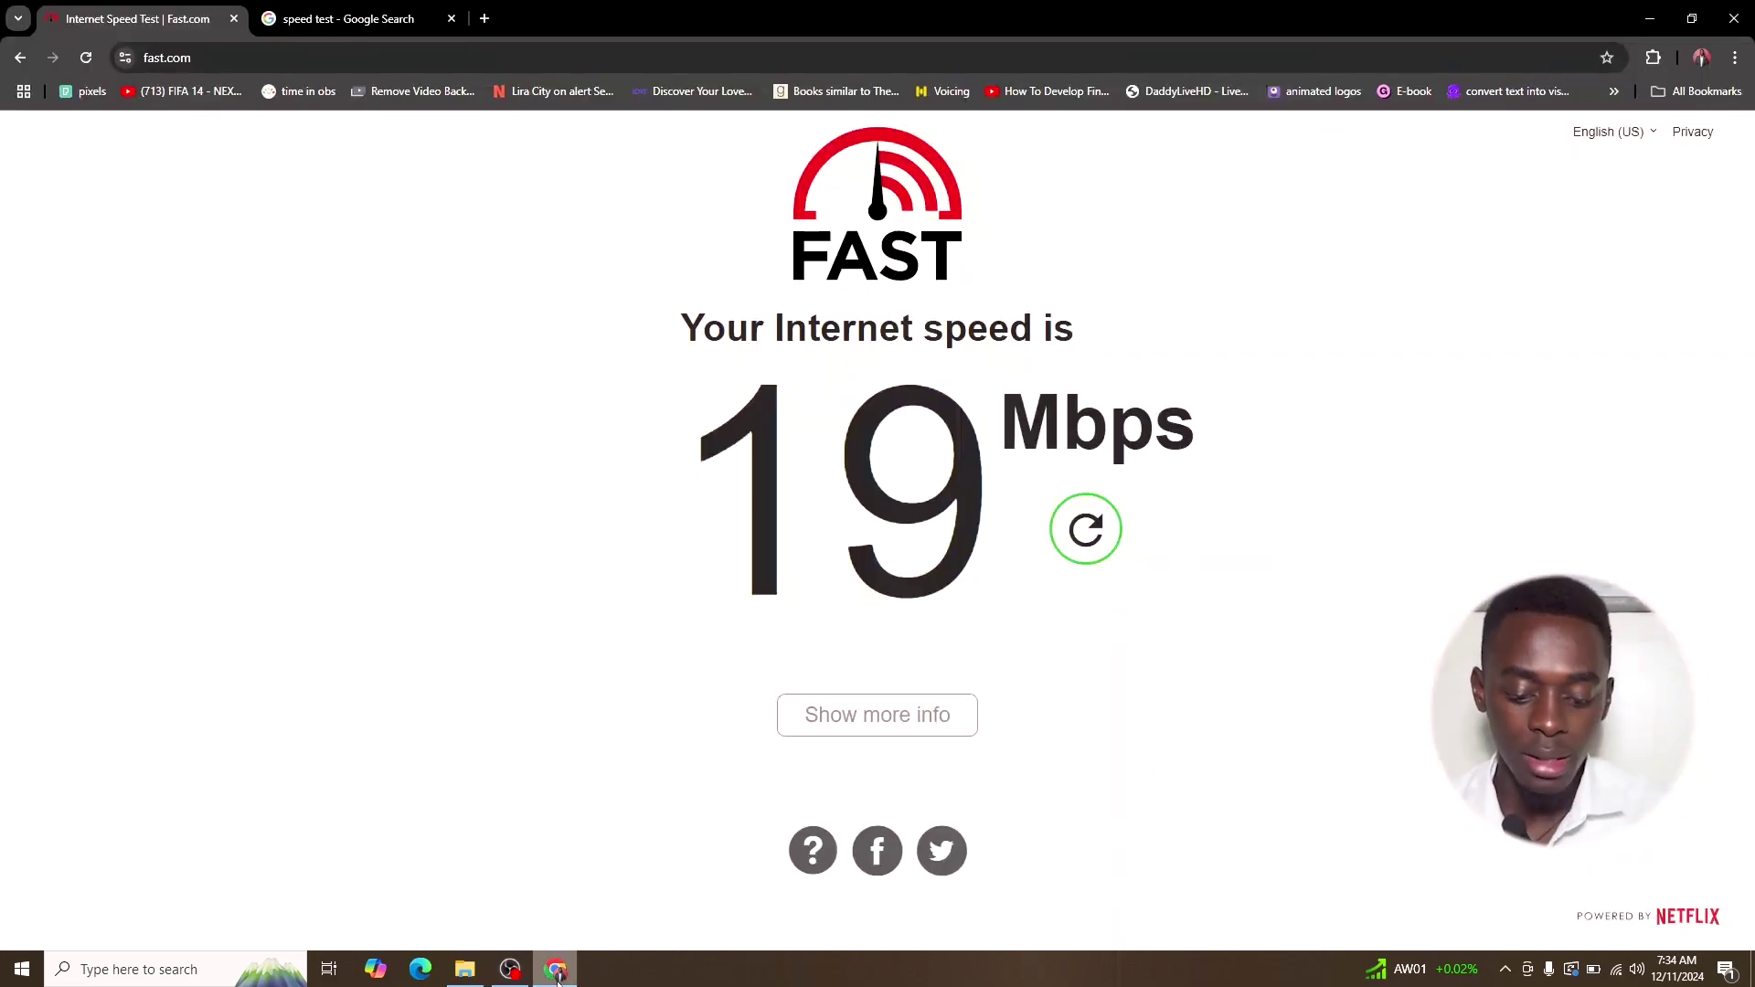
pyautogui.click(557, 975)
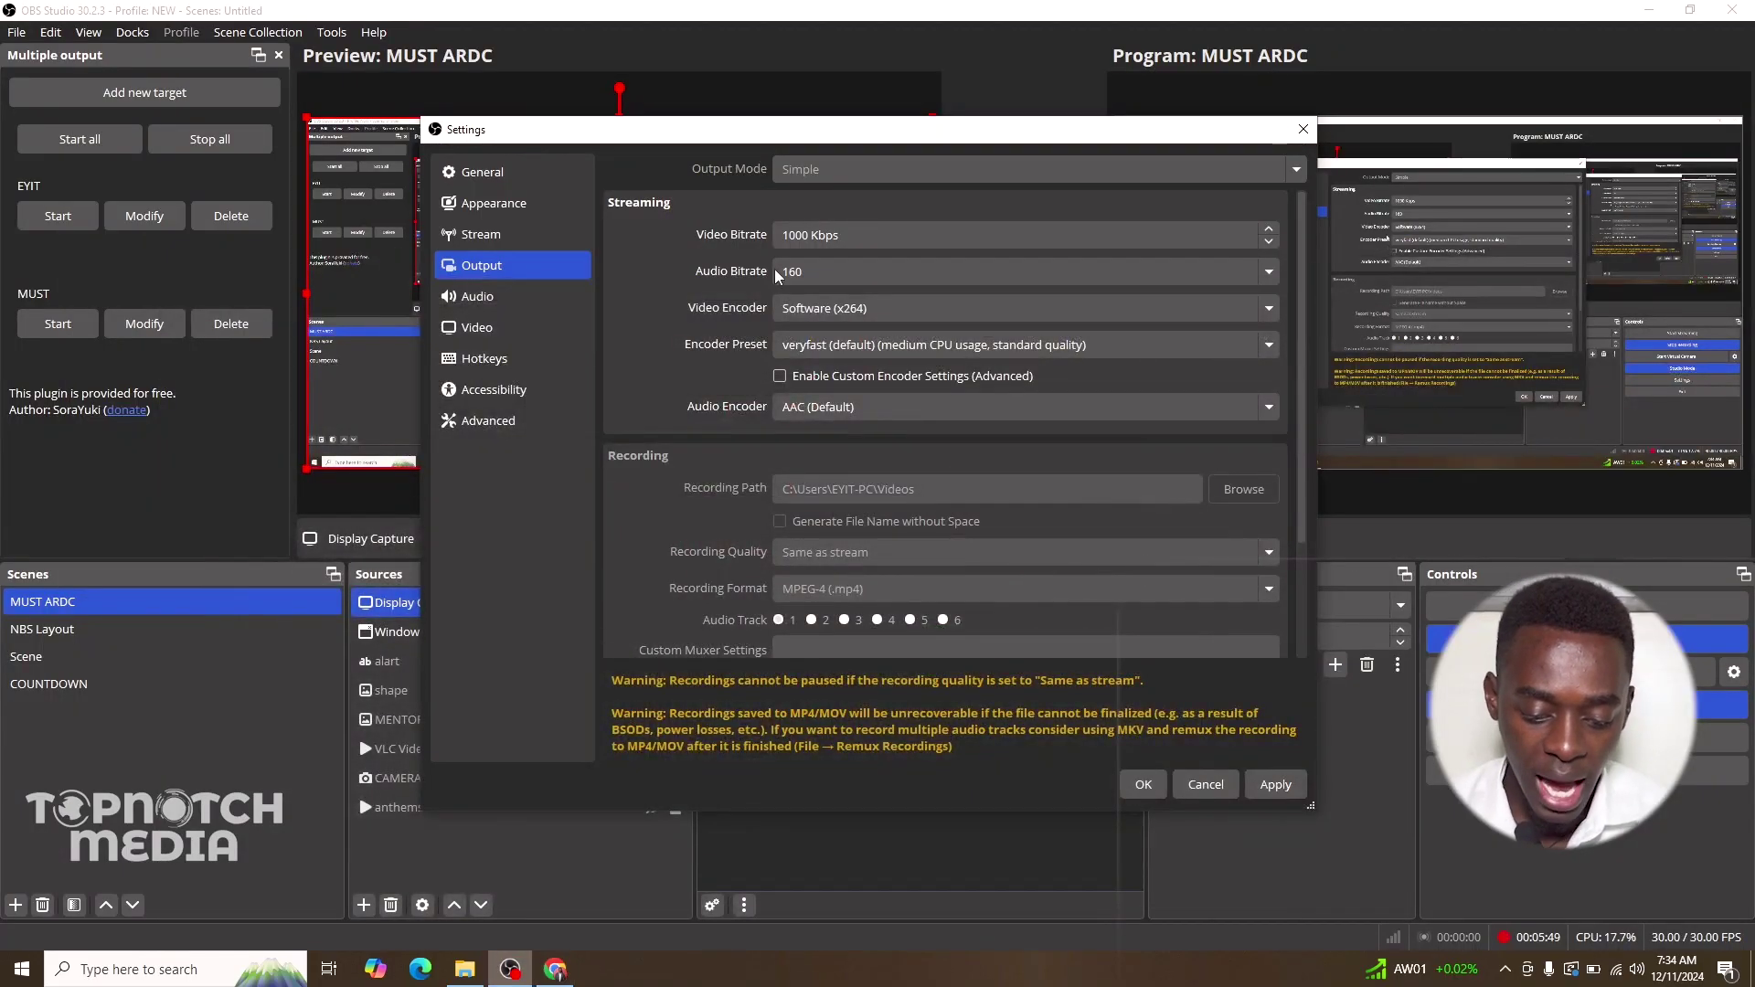
pyautogui.click(788, 239)
pyautogui.press('BackSpace')
pyautogui.write('2')
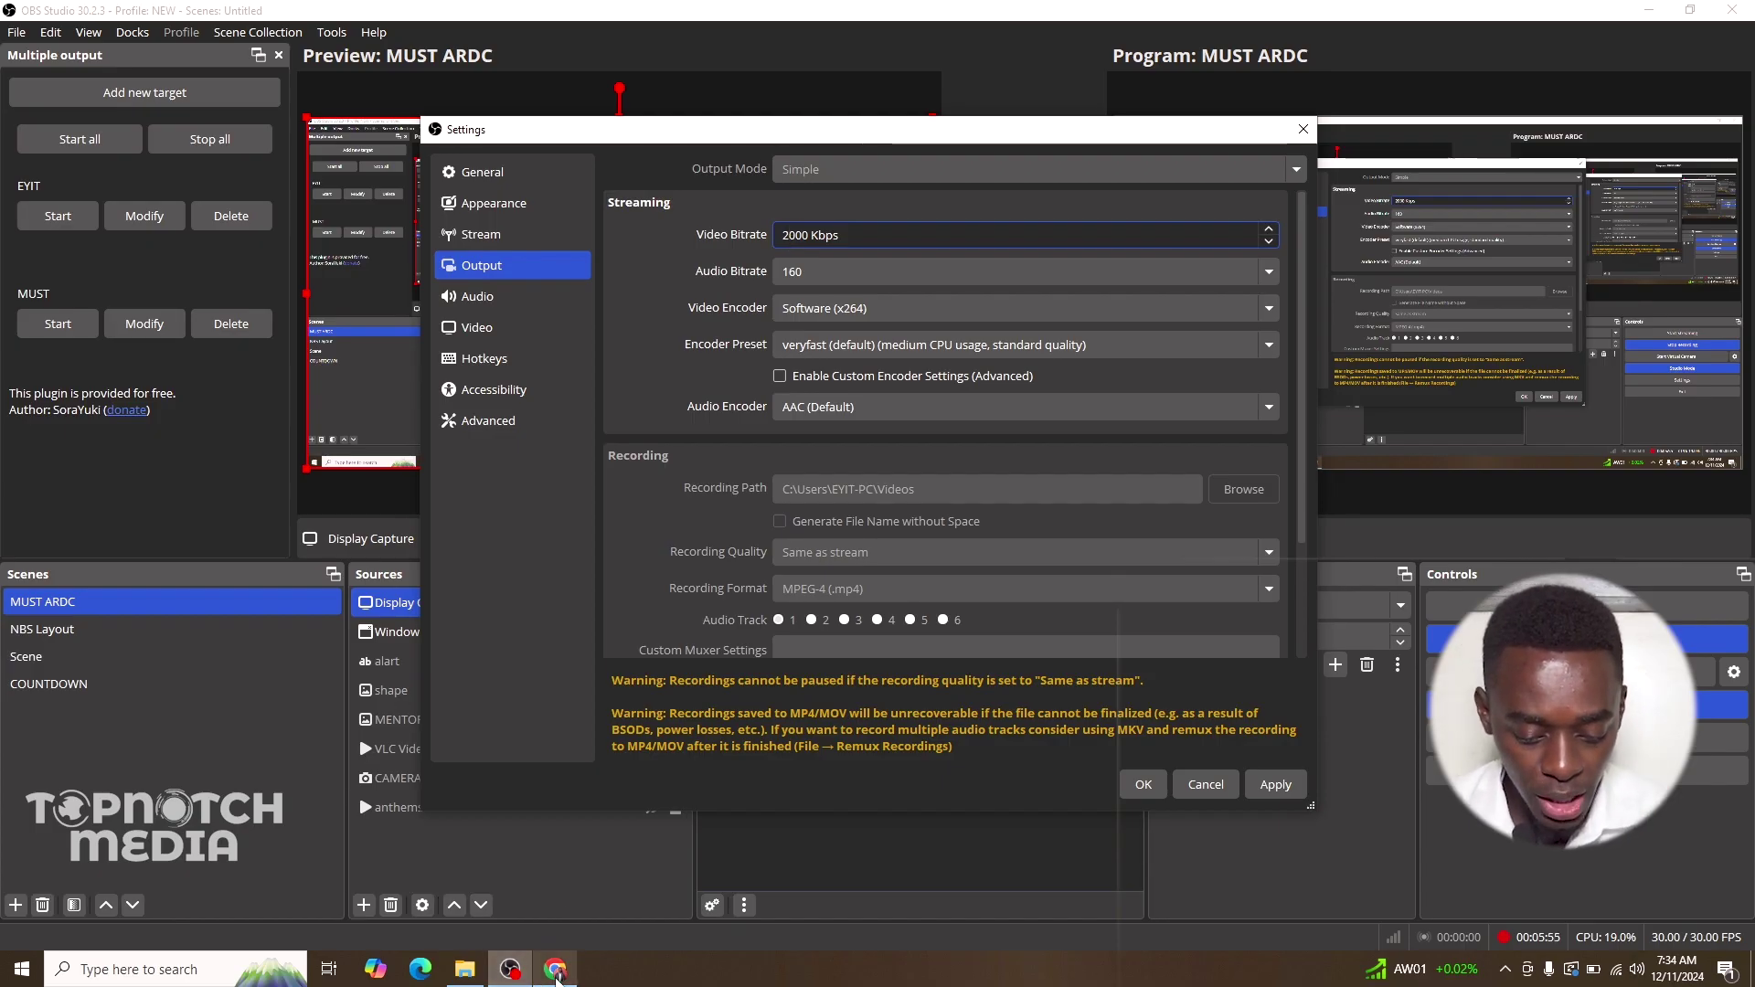
pyautogui.click(556, 974)
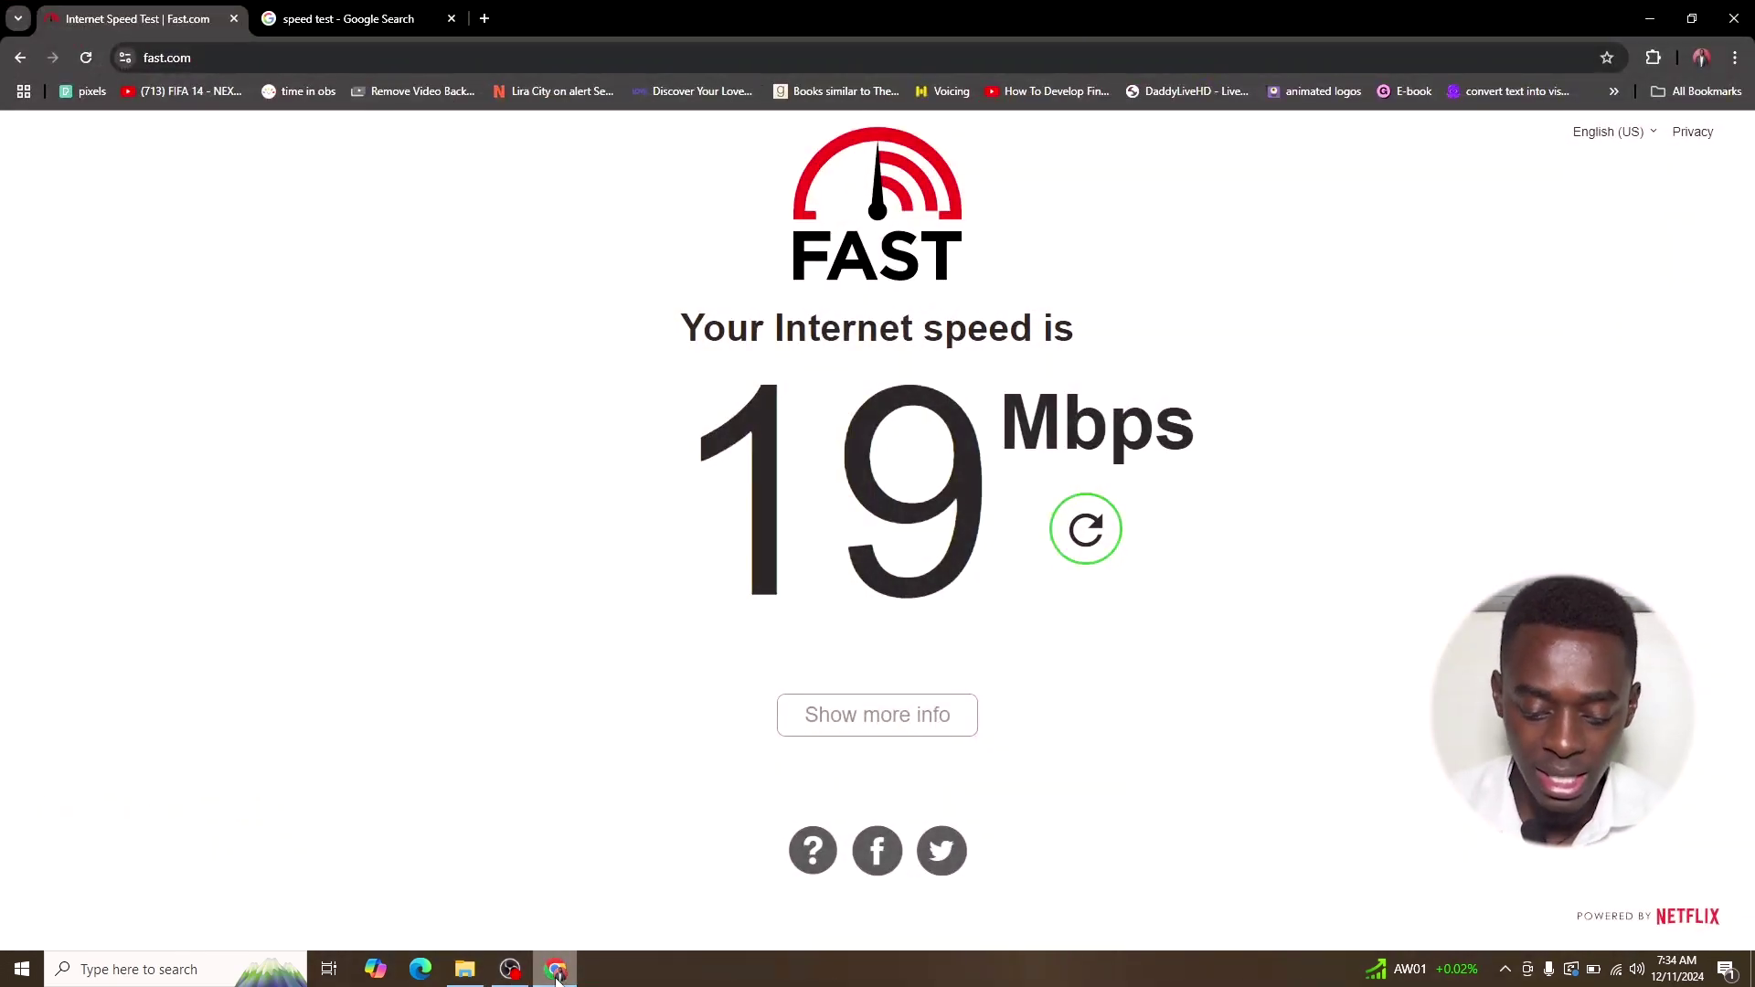
pyautogui.click(510, 969)
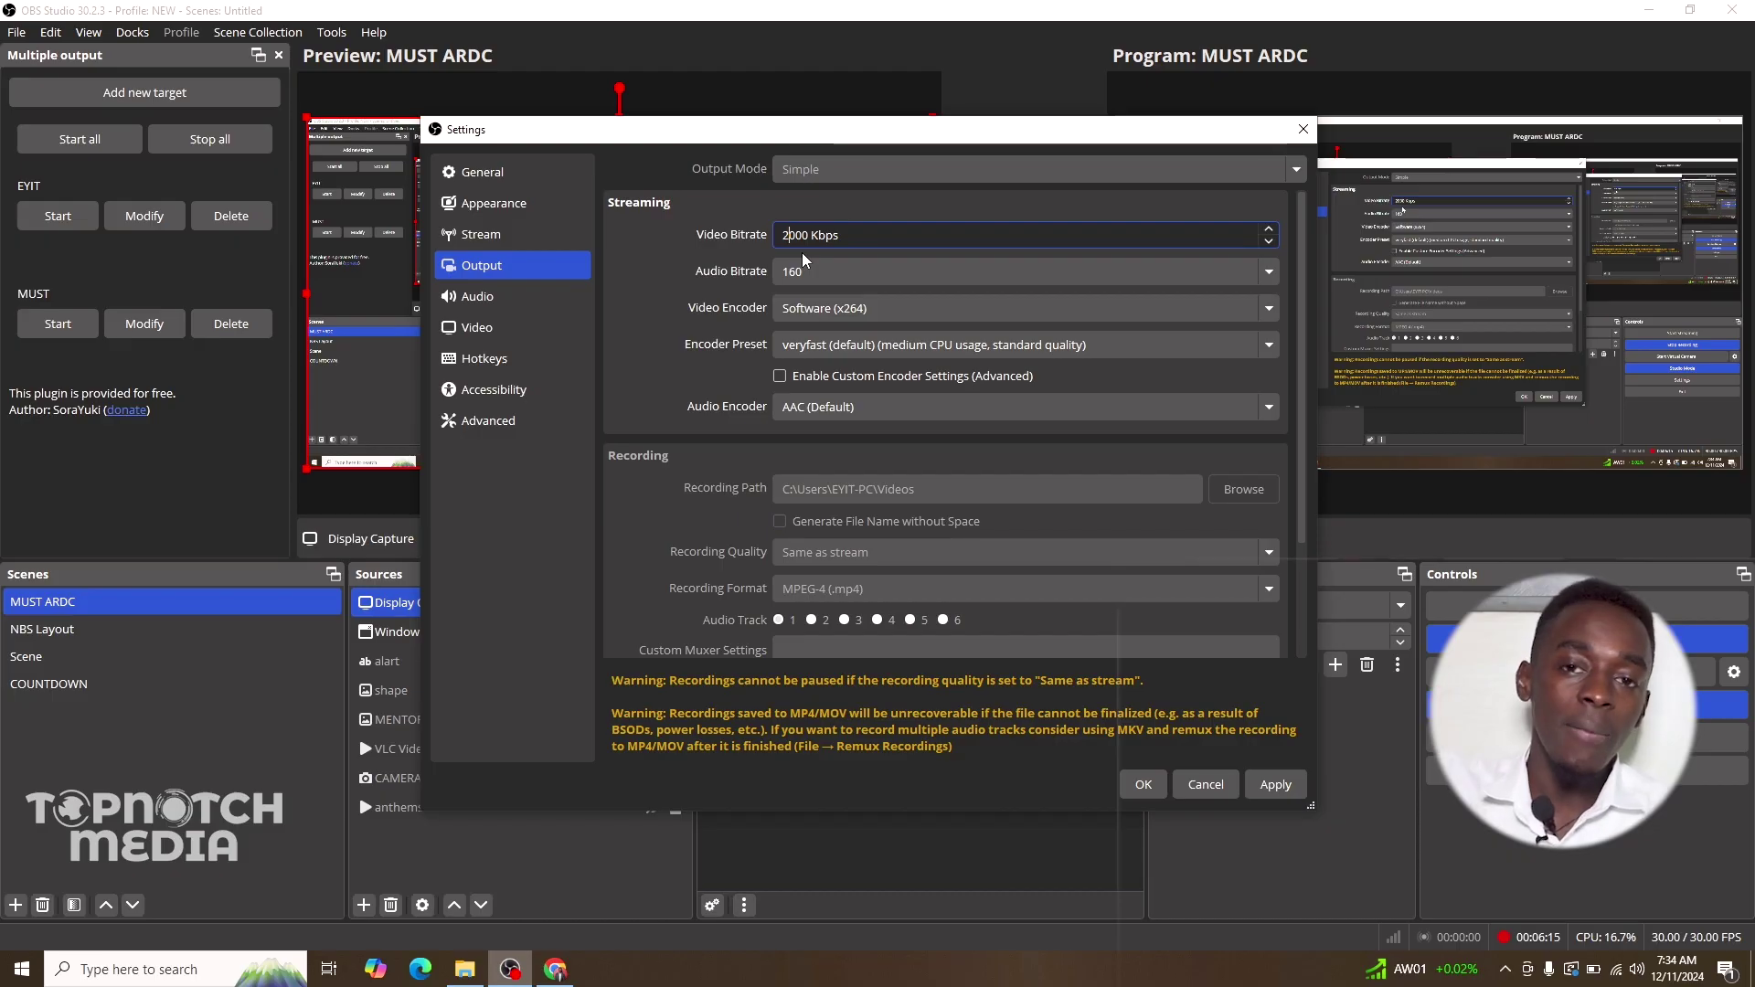
pyautogui.click(563, 962)
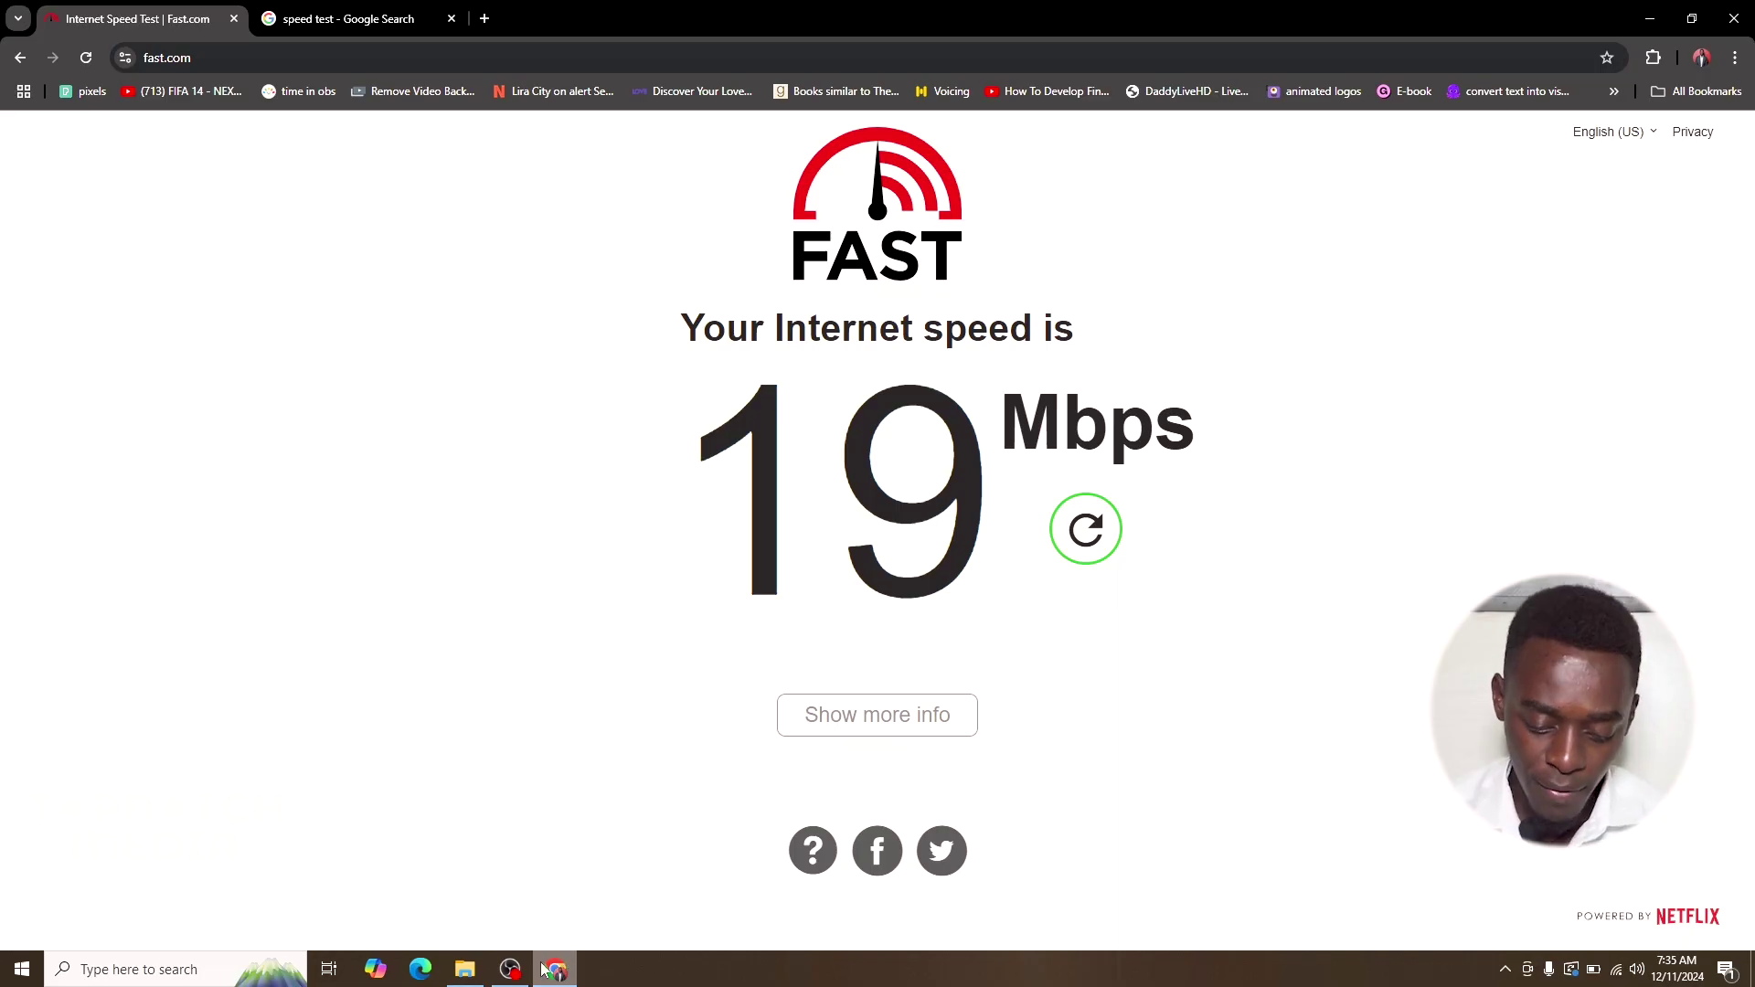
pyautogui.click(509, 969)
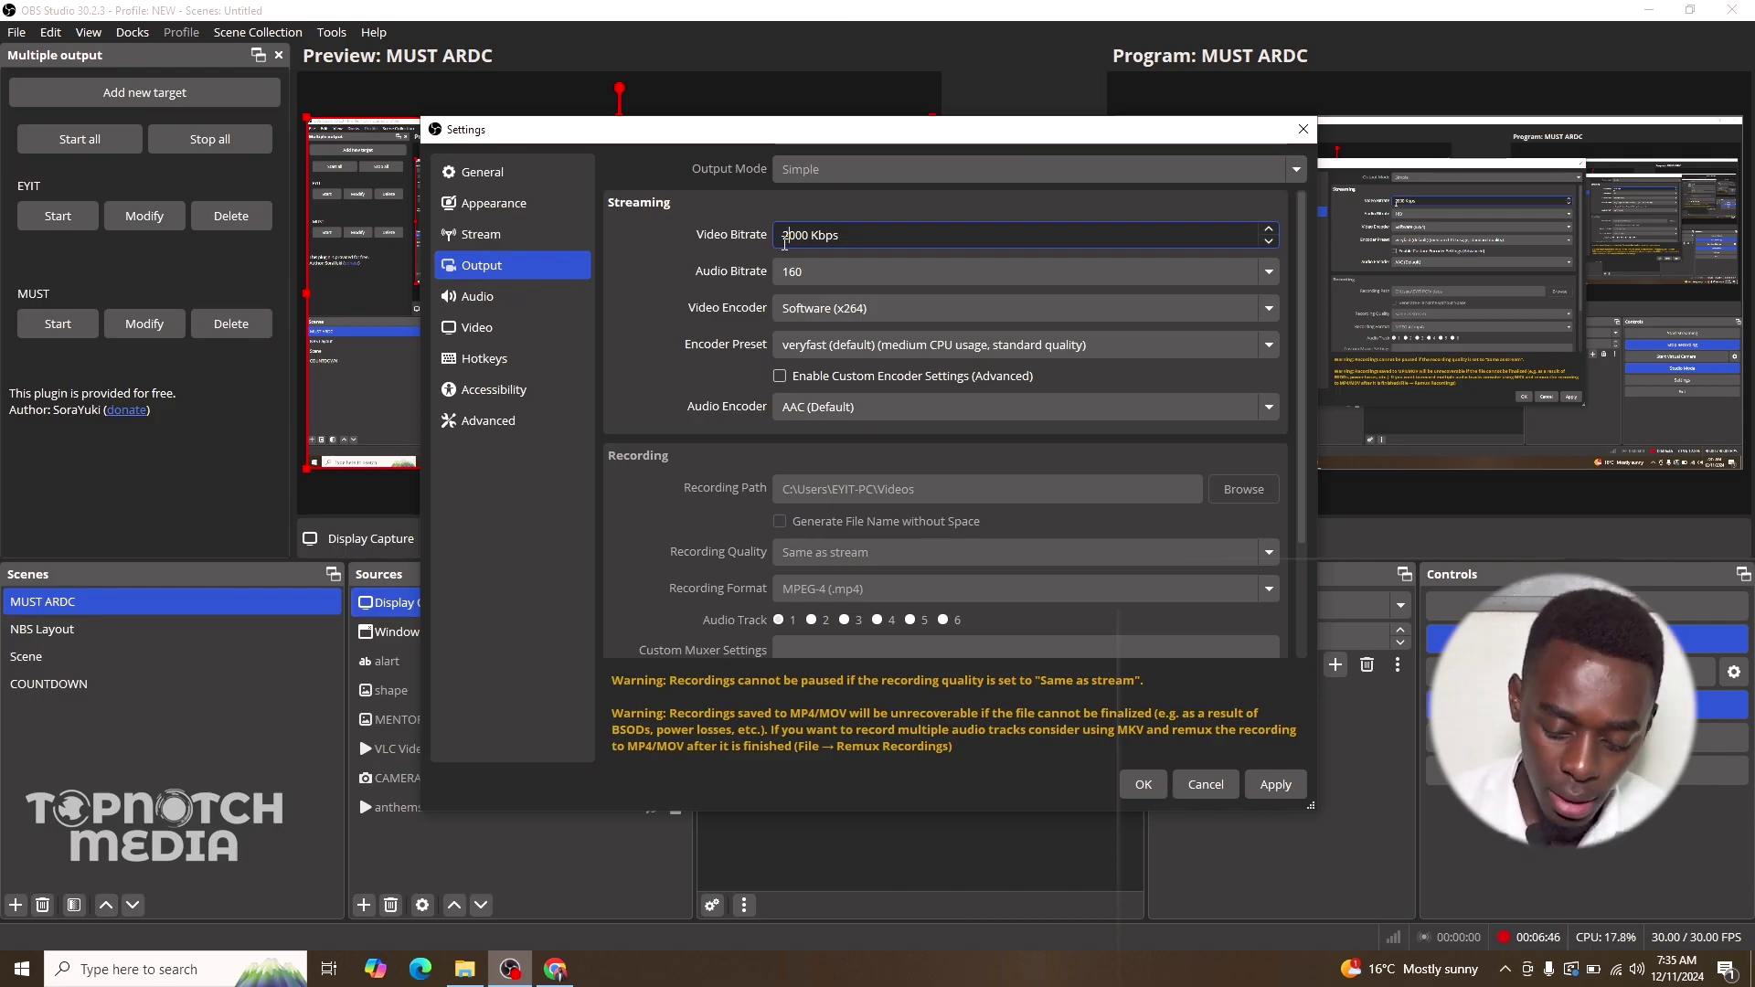
pyautogui.press('BackSpace')
# - Type 3 as the leading digit so the Video Bitrate reads 3000 Kbps
pyautogui.write('3')
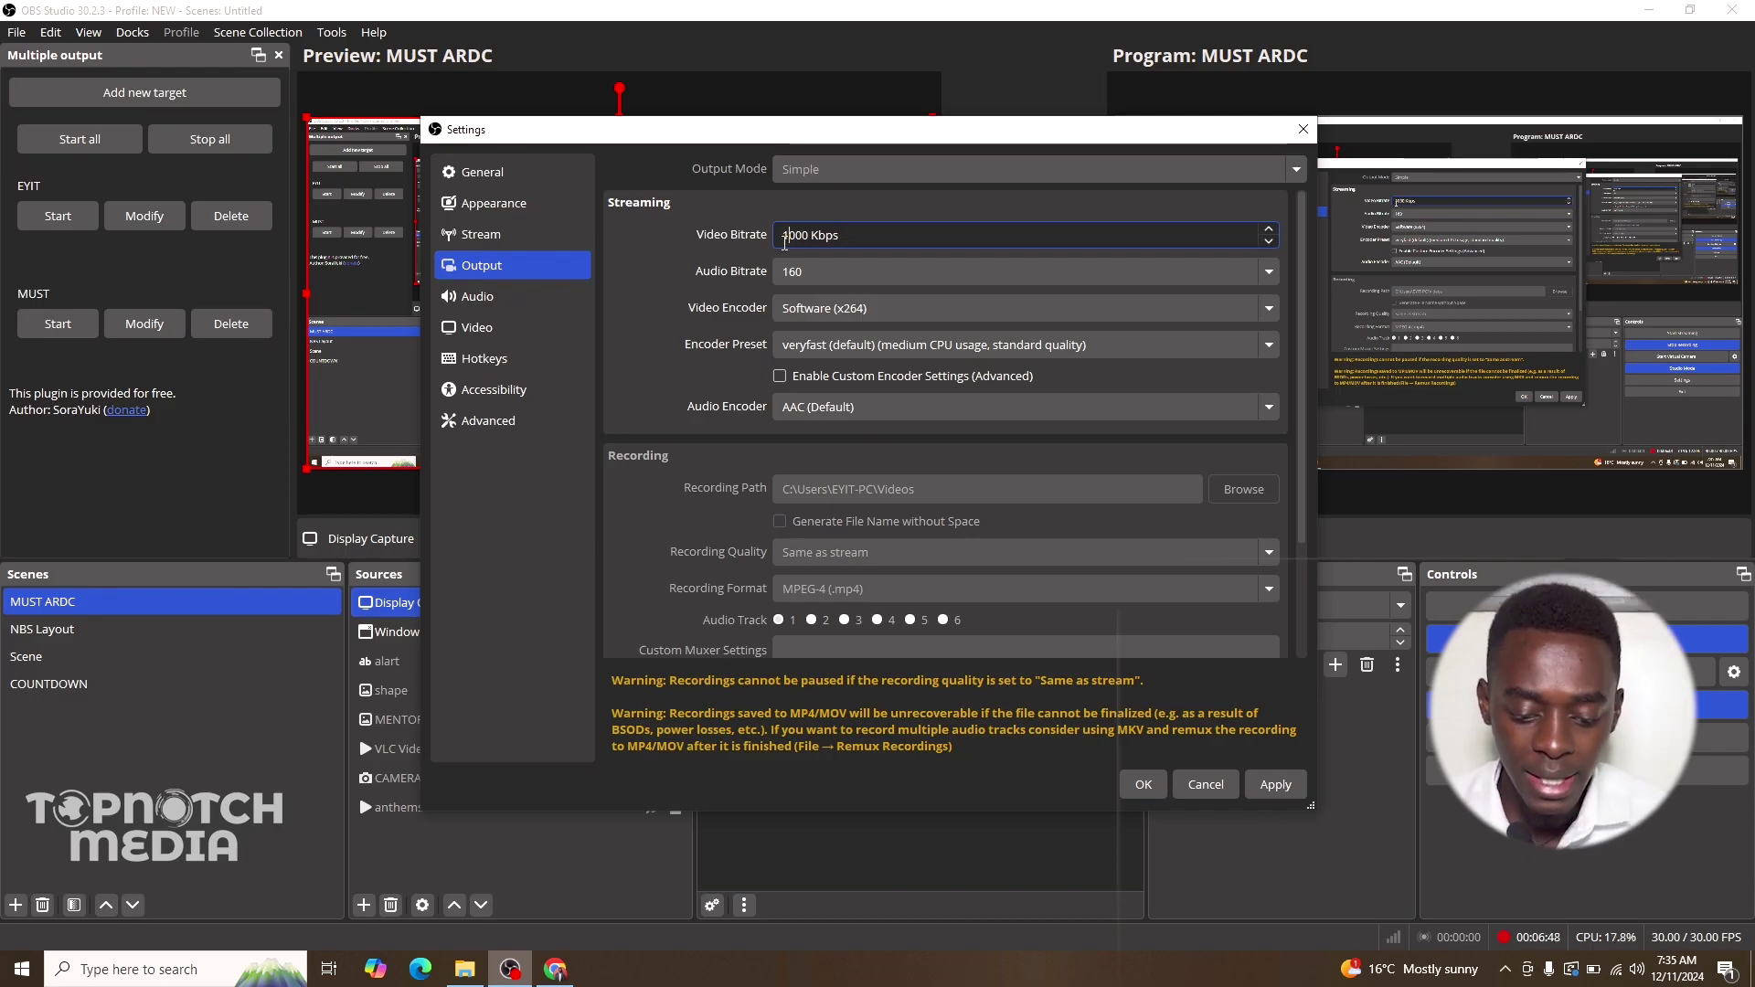